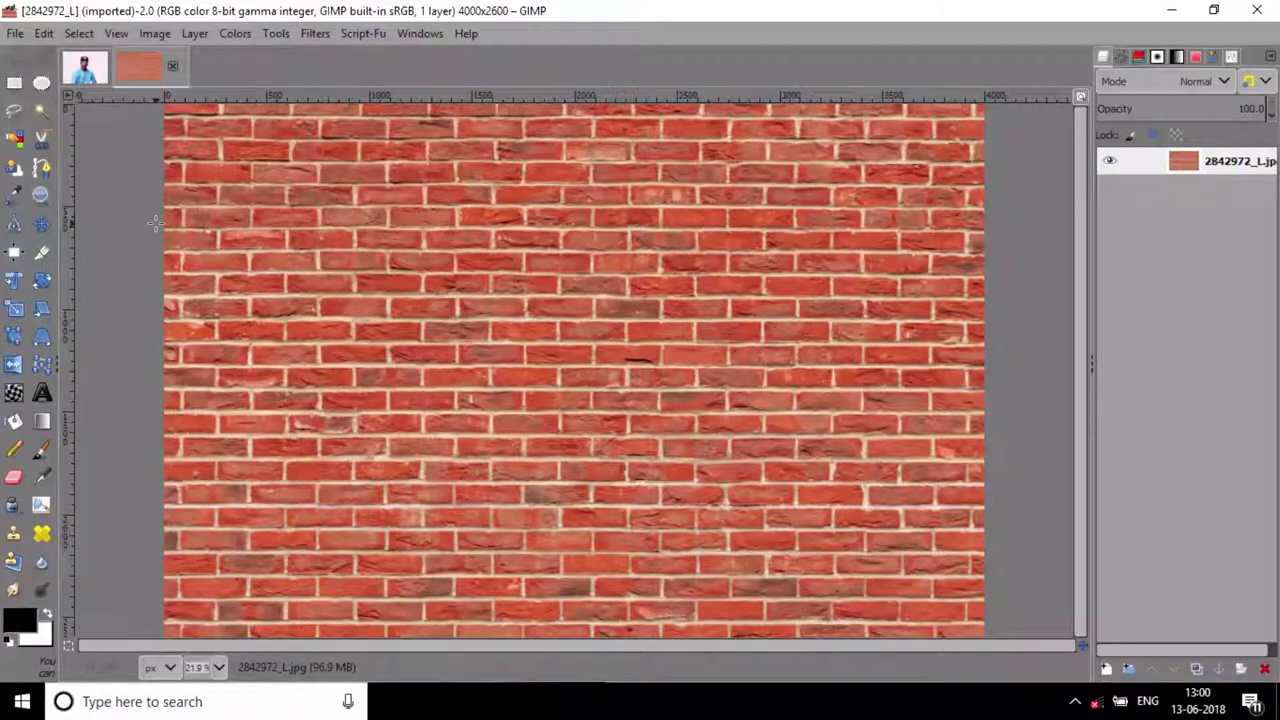
Copy the portrait layer and paste it as a floating selection over the brick-wall image
{"action": "left_click", "coordinate": [90, 77]}
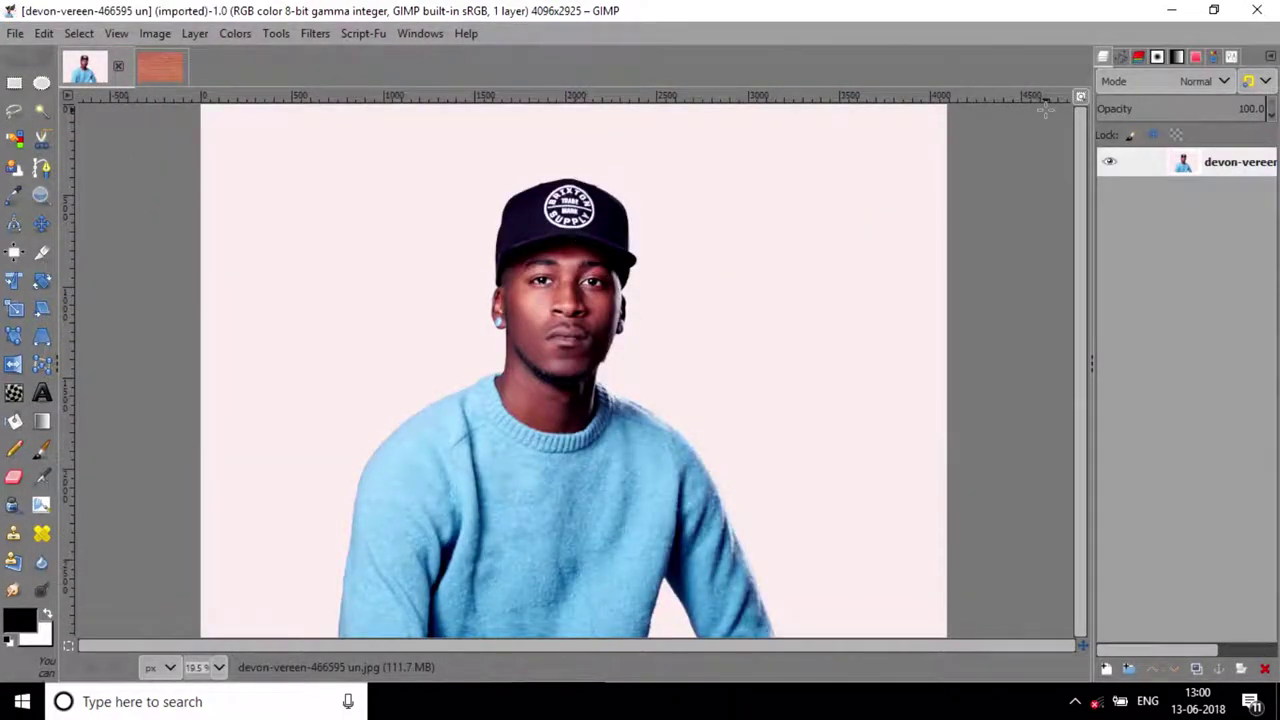
{"action": "key", "text": "ctrl+c"}
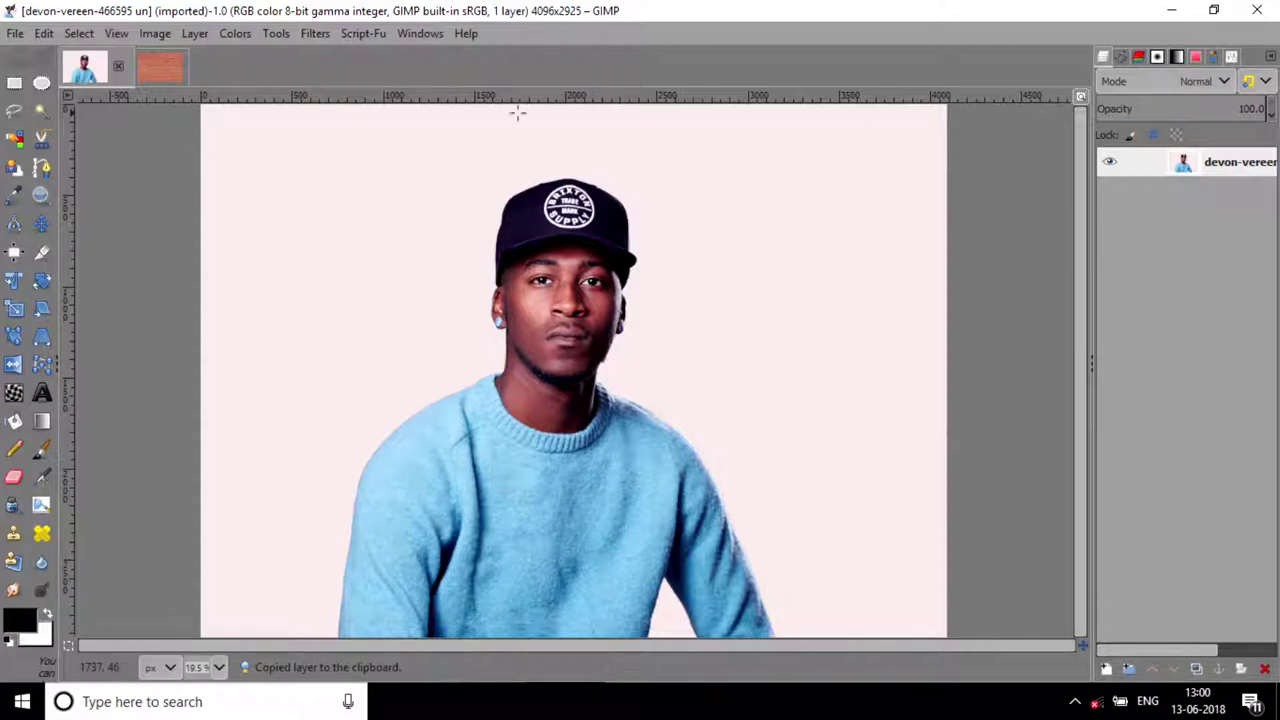
{"action": "left_click", "coordinate": [160, 66]}
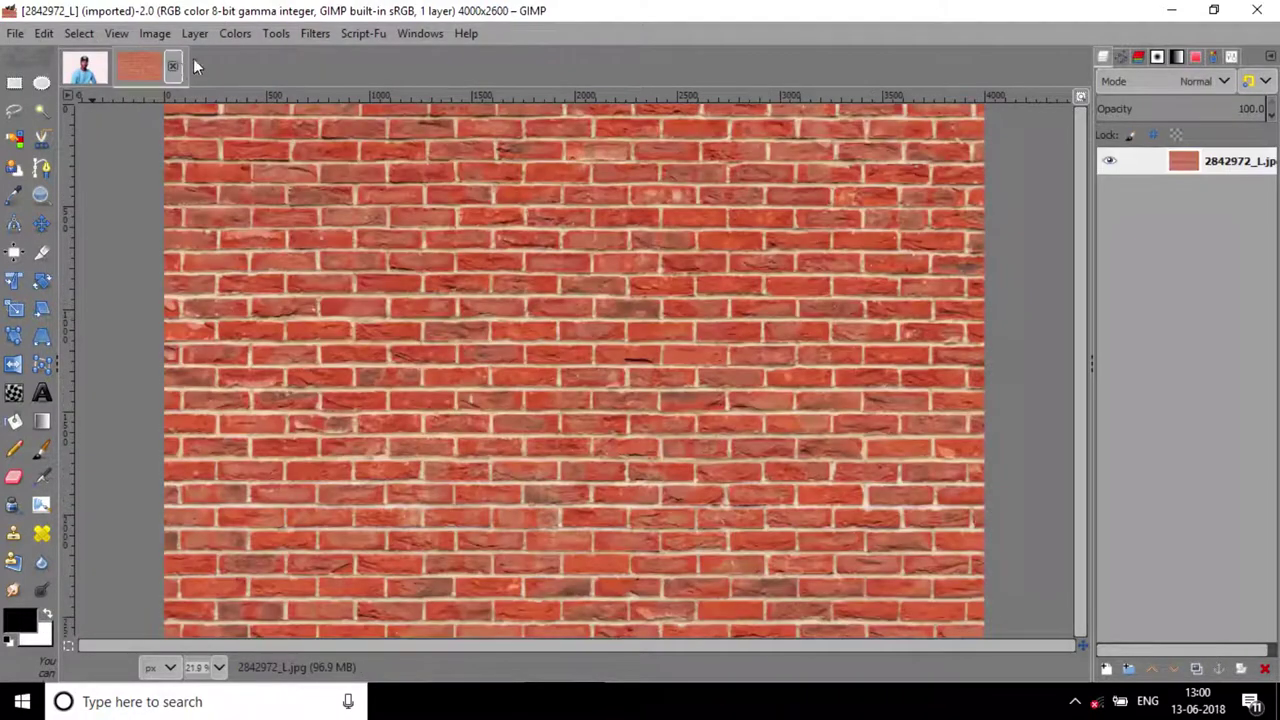
{"action": "key", "text": "ctrl+v"}
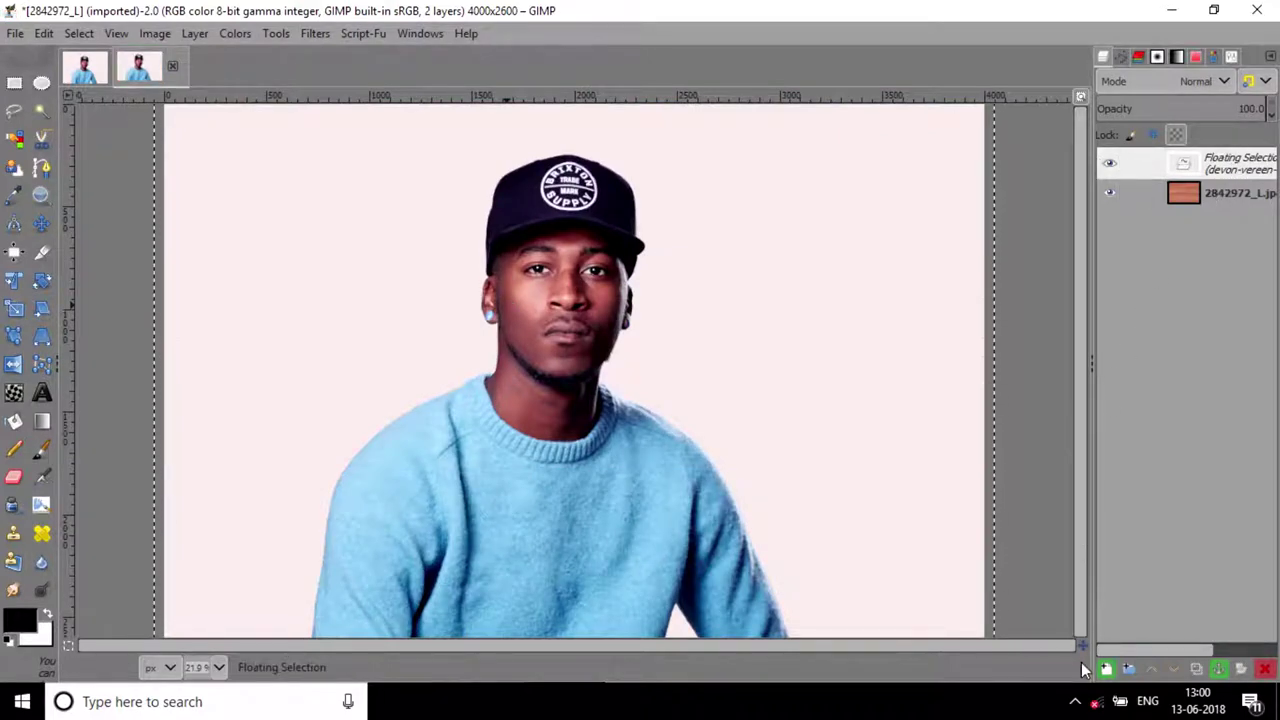
Anchor the floating portrait as a new regular layer above the brick-wall layer
{"action": "left_click", "coordinate": [1106, 669]}
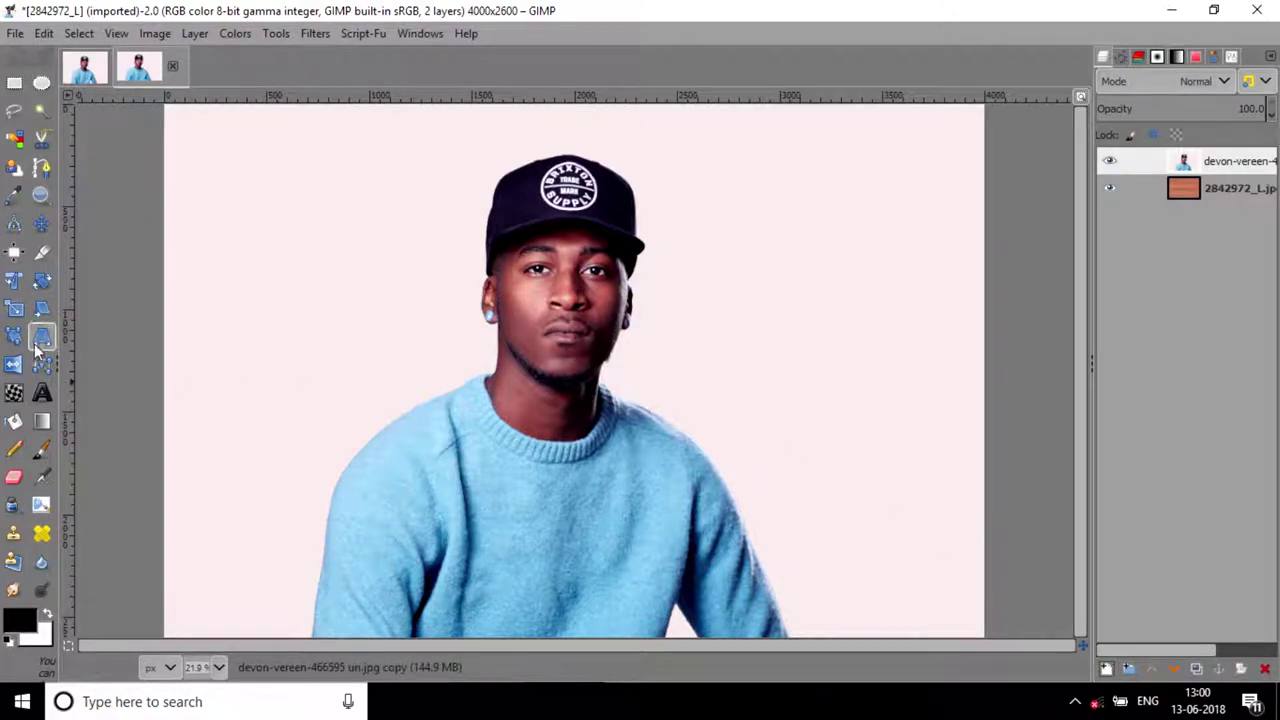
{"action": "left_click", "coordinate": [14, 308]}
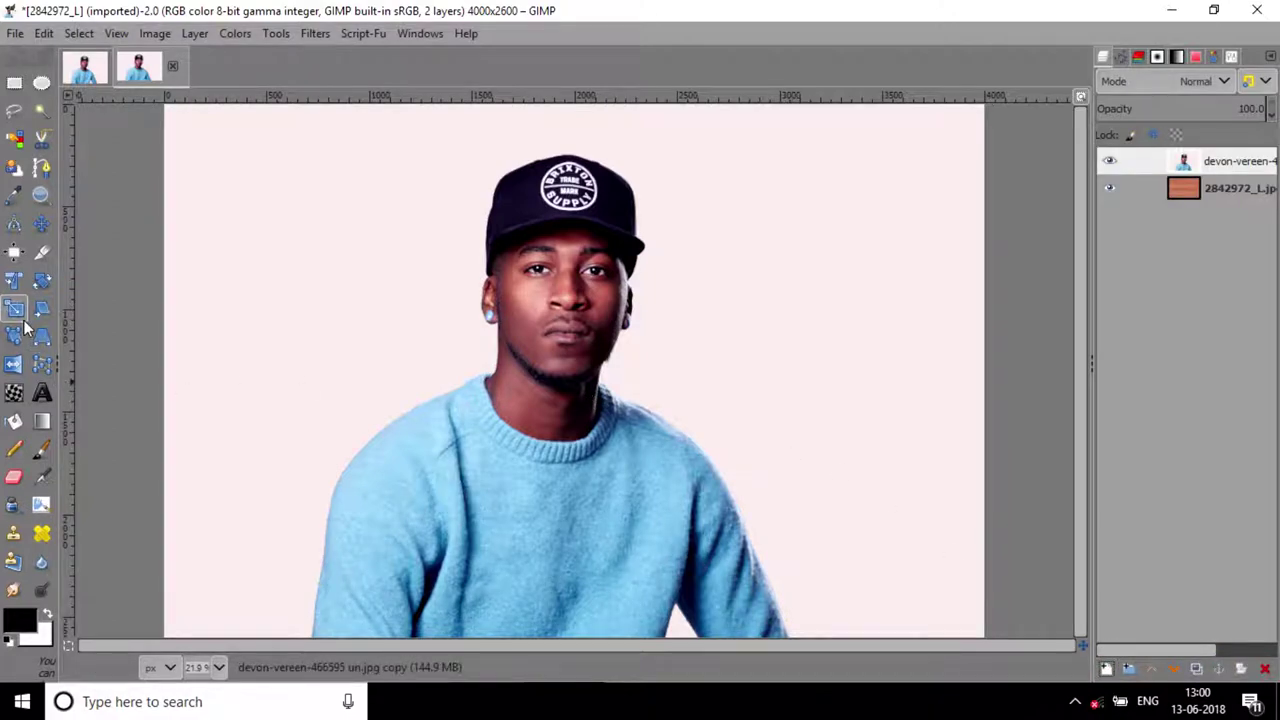
Scale the portrait layer up from its corner and reposition it over the canvas
{"action": "left_click", "coordinate": [593, 373]}
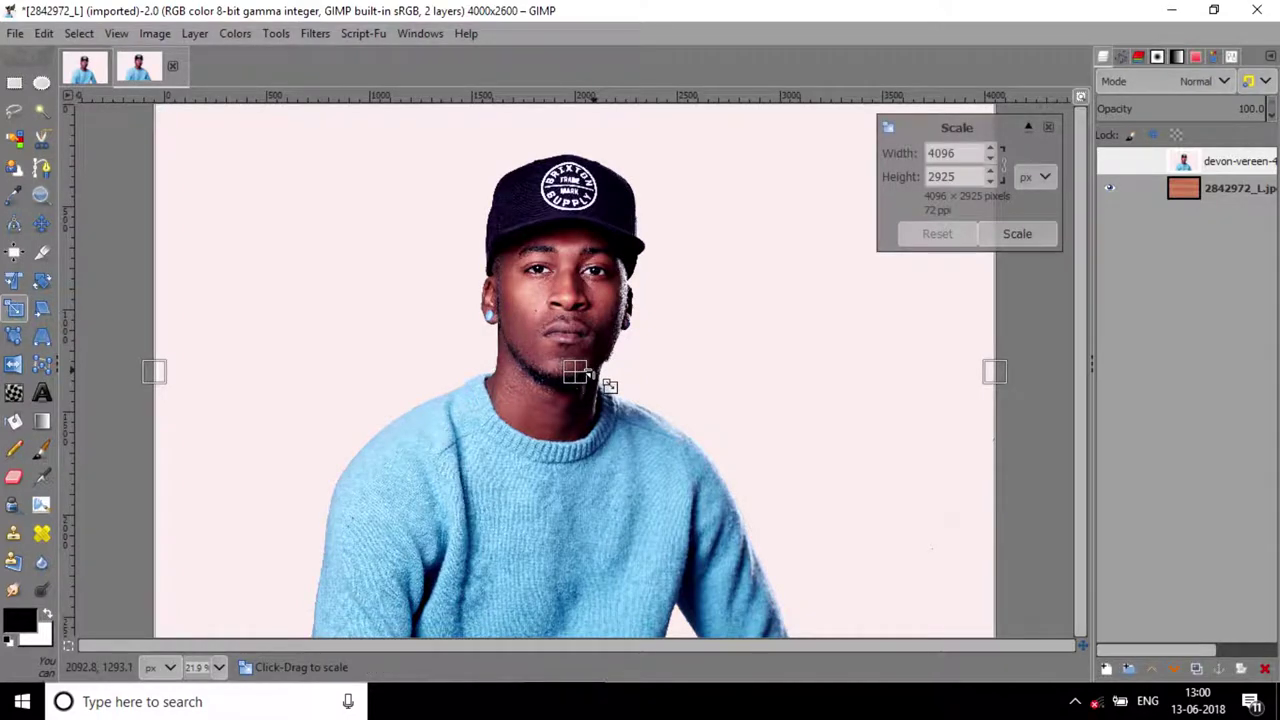
{"action": "scroll", "coordinate": [590, 375], "scroll_direction": "down", "scroll_amount": 3}
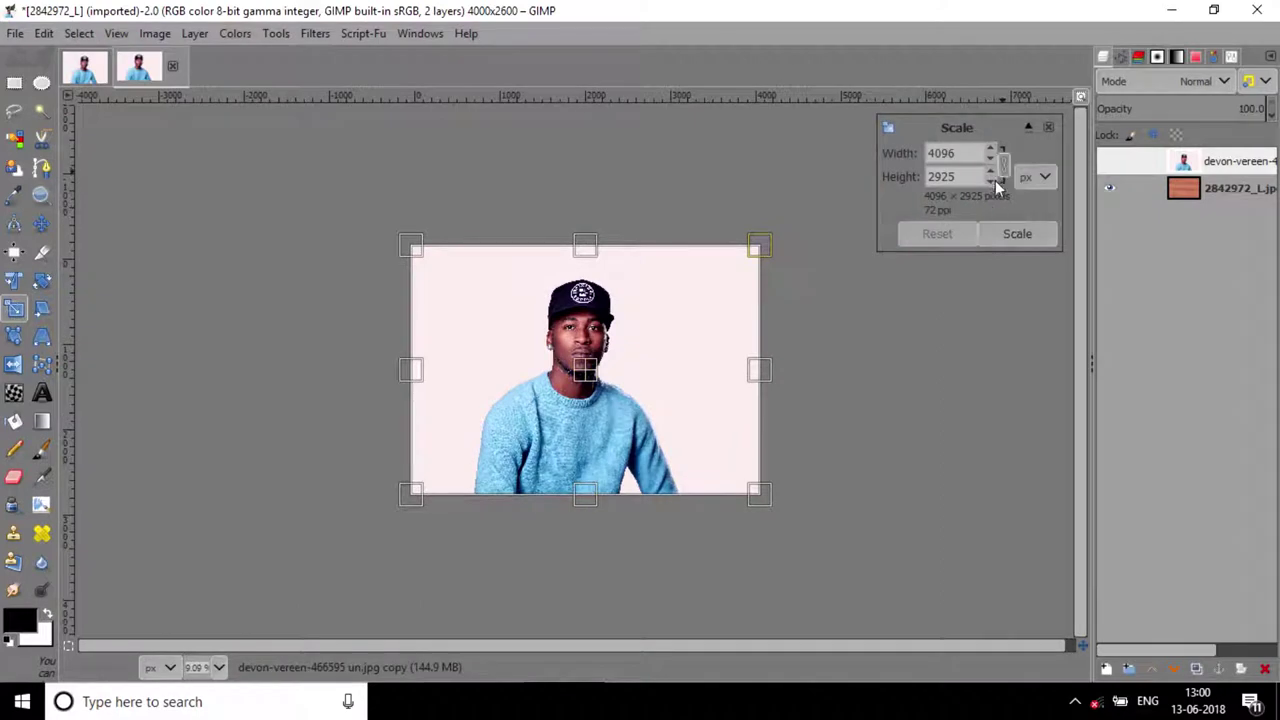
{"action": "left_click_drag", "start_coordinate": [788, 516], "coordinate": [900, 609]}
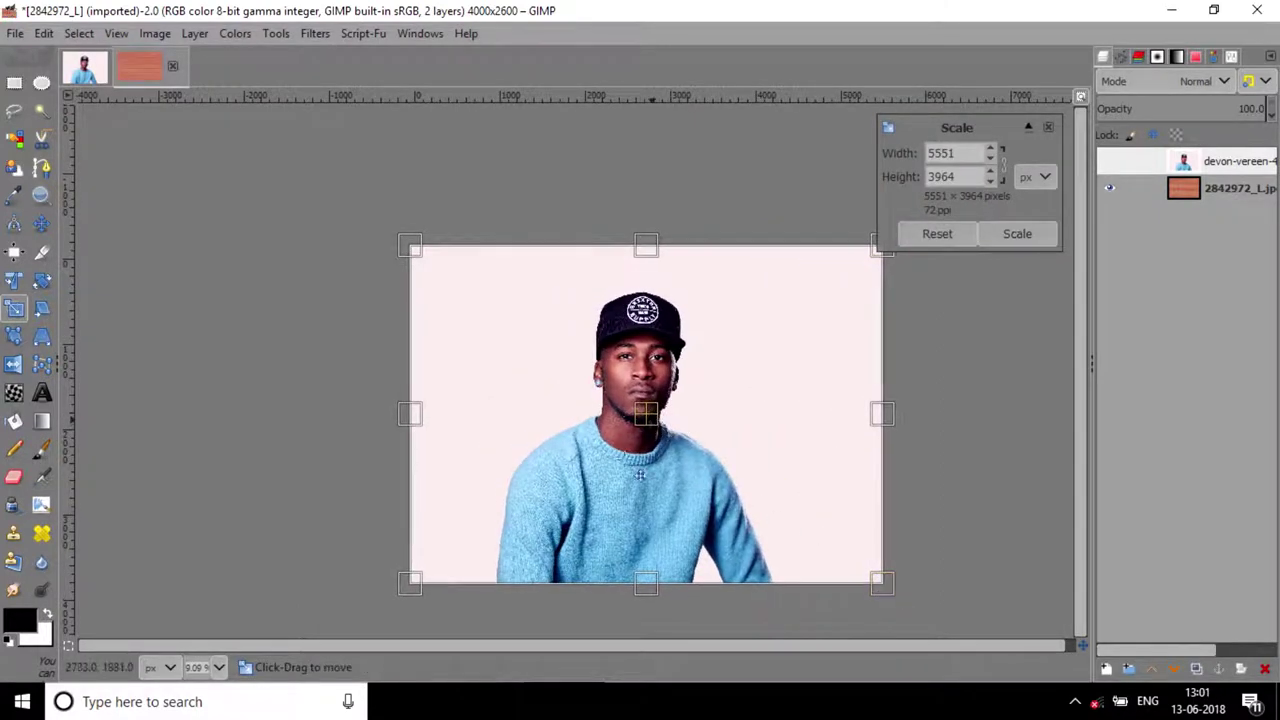
{"action": "left_click_drag", "start_coordinate": [640, 475], "coordinate": [613, 418]}
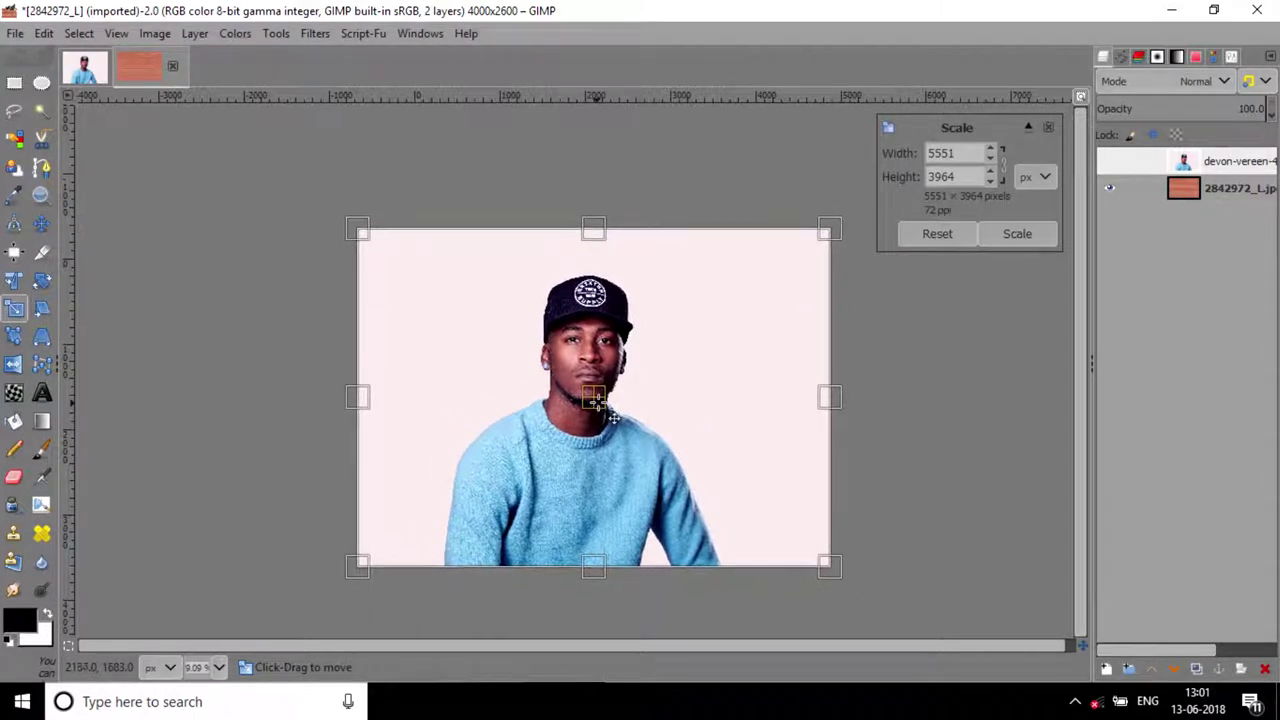
{"action": "left_click", "coordinate": [1032, 240]}
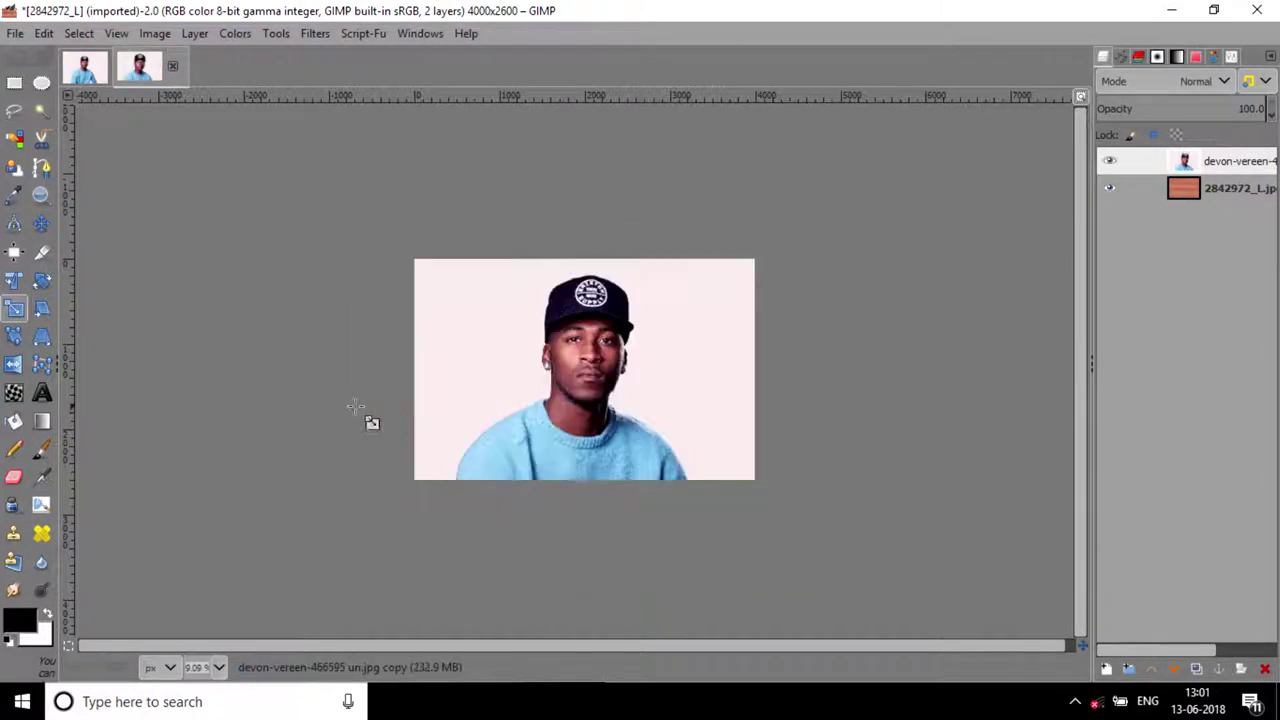
Enlarge the portrait further to 5805 × 4145 pixels and nudge it slightly right
{"action": "left_click", "coordinate": [517, 300]}
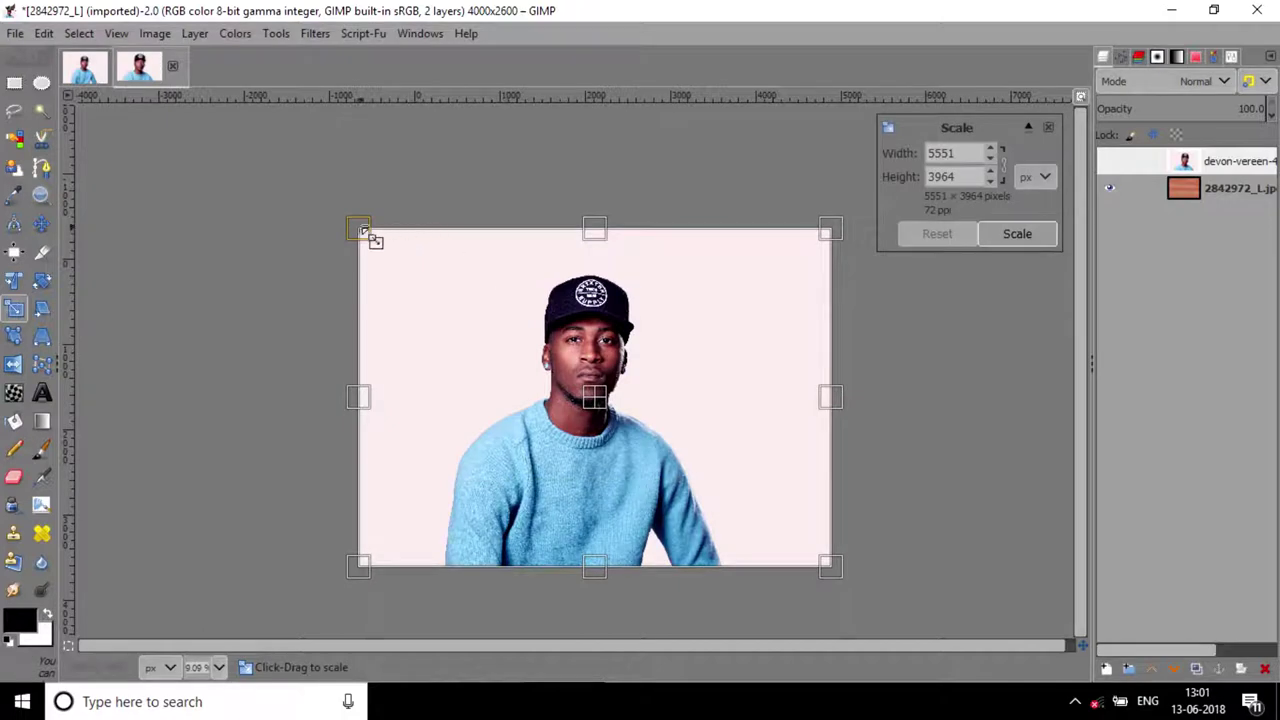
{"action": "left_click_drag", "start_coordinate": [365, 232], "coordinate": [343, 216]}
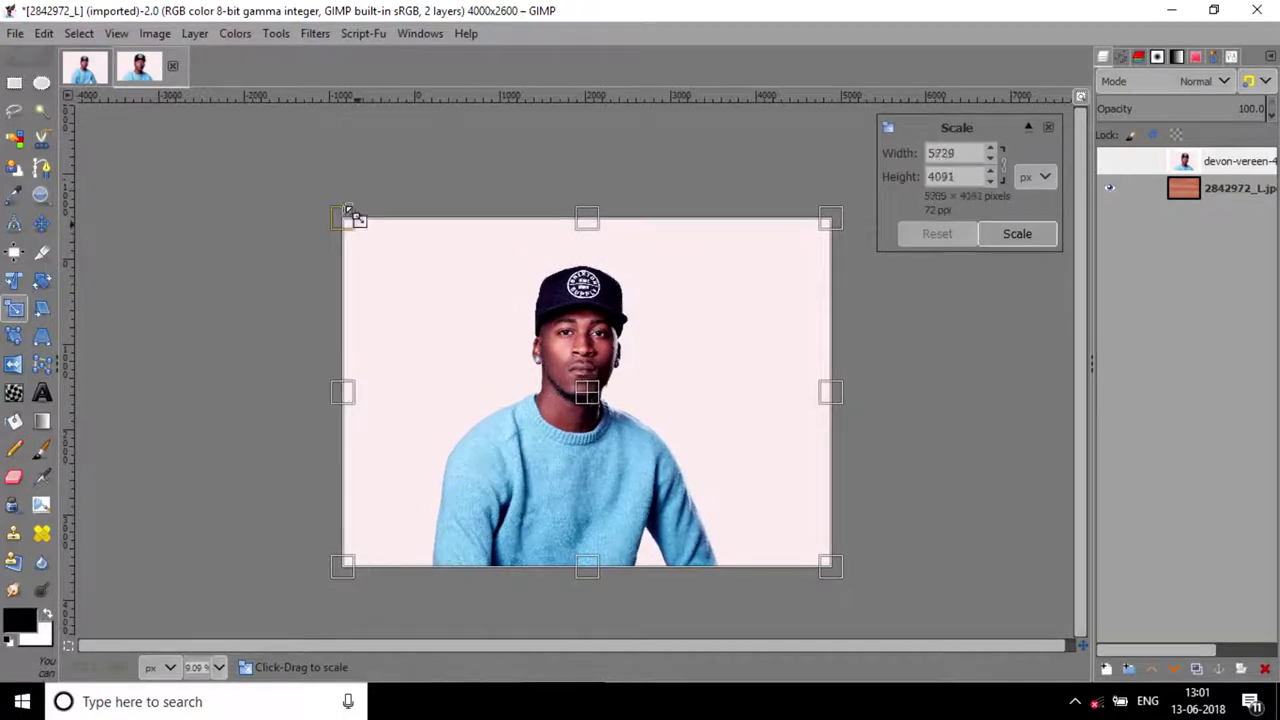
{"action": "left_click", "coordinate": [1012, 233]}
{"action": "key", "text": "m"}
{"action": "left_click_drag", "start_coordinate": [601, 402], "coordinate": [609, 408]}
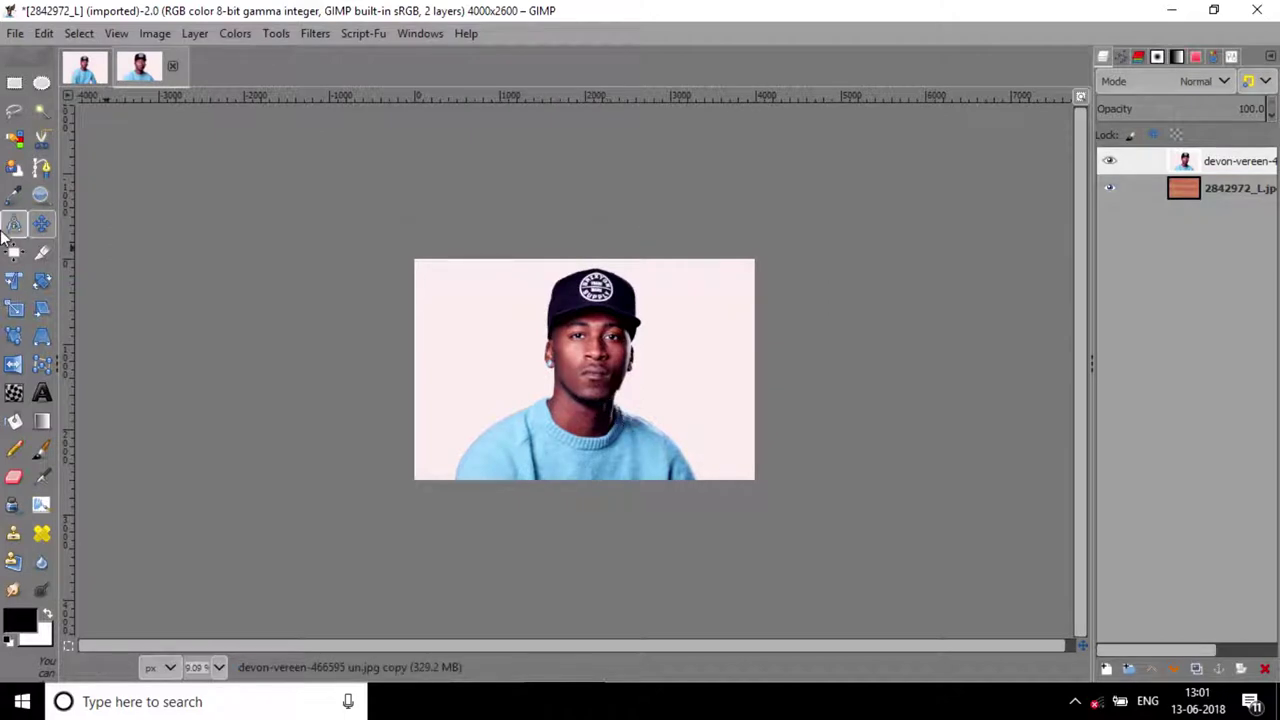
Crop the image to its full canvas area
{"action": "left_click", "coordinate": [40, 254]}
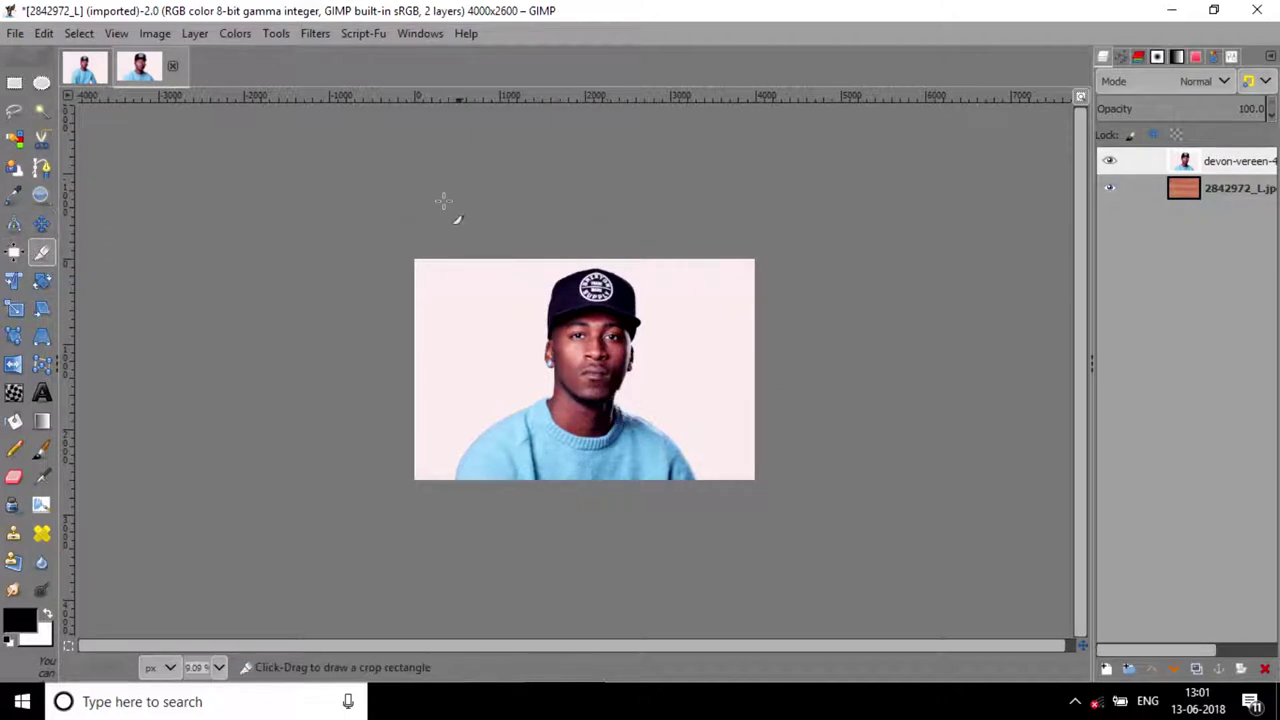
{"action": "left_click_drag", "start_coordinate": [391, 234], "coordinate": [884, 614]}
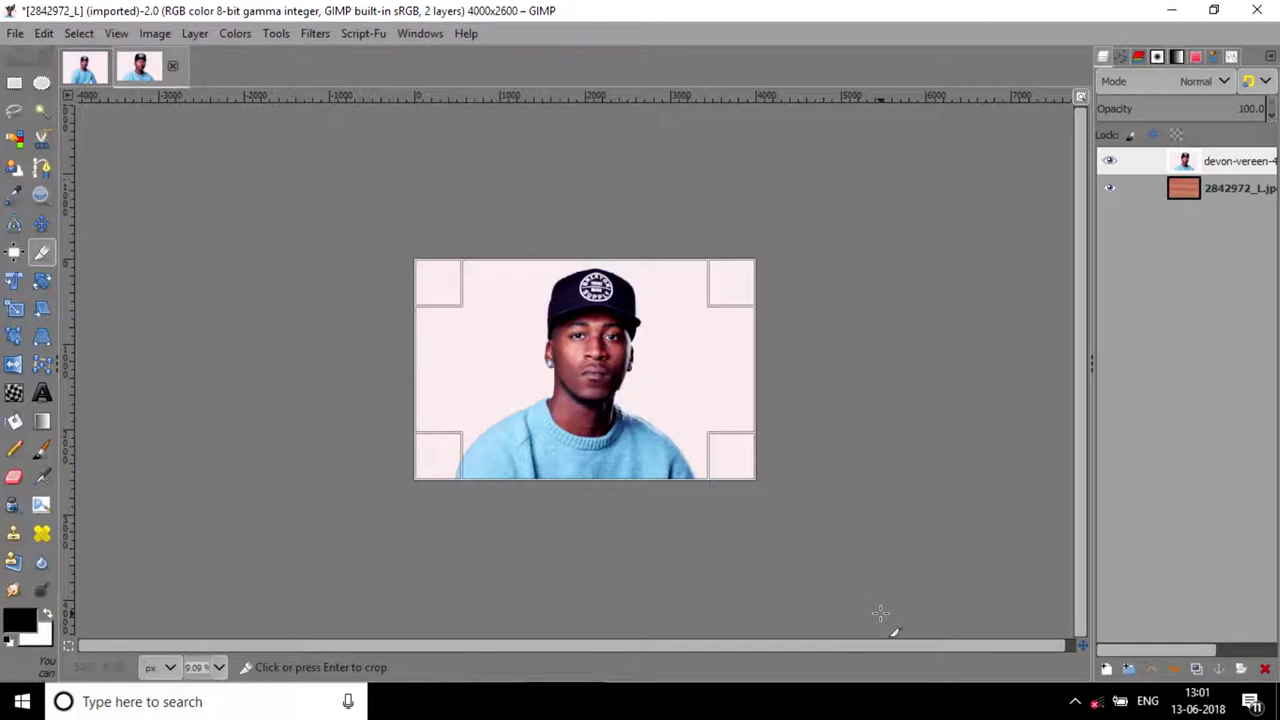
{"action": "key", "text": "Return"}
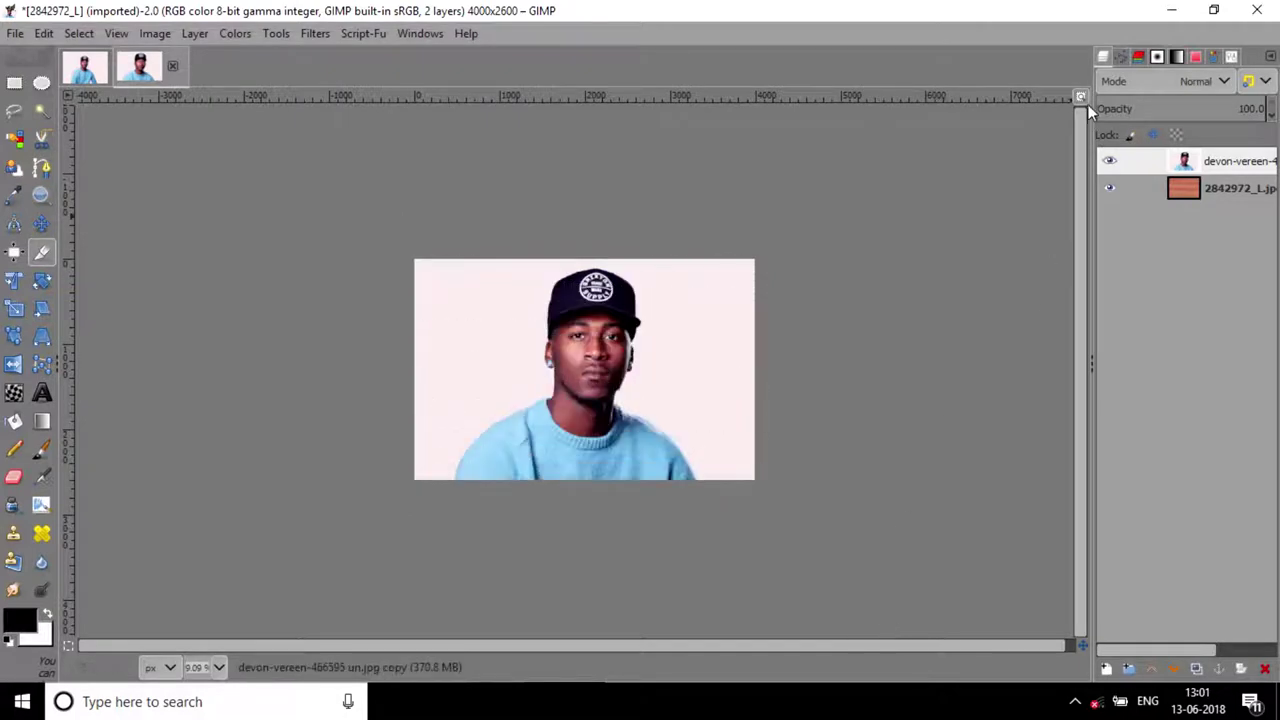
Raise the brick-wall layer above the portrait layer
{"action": "left_click", "coordinate": [1083, 97]}
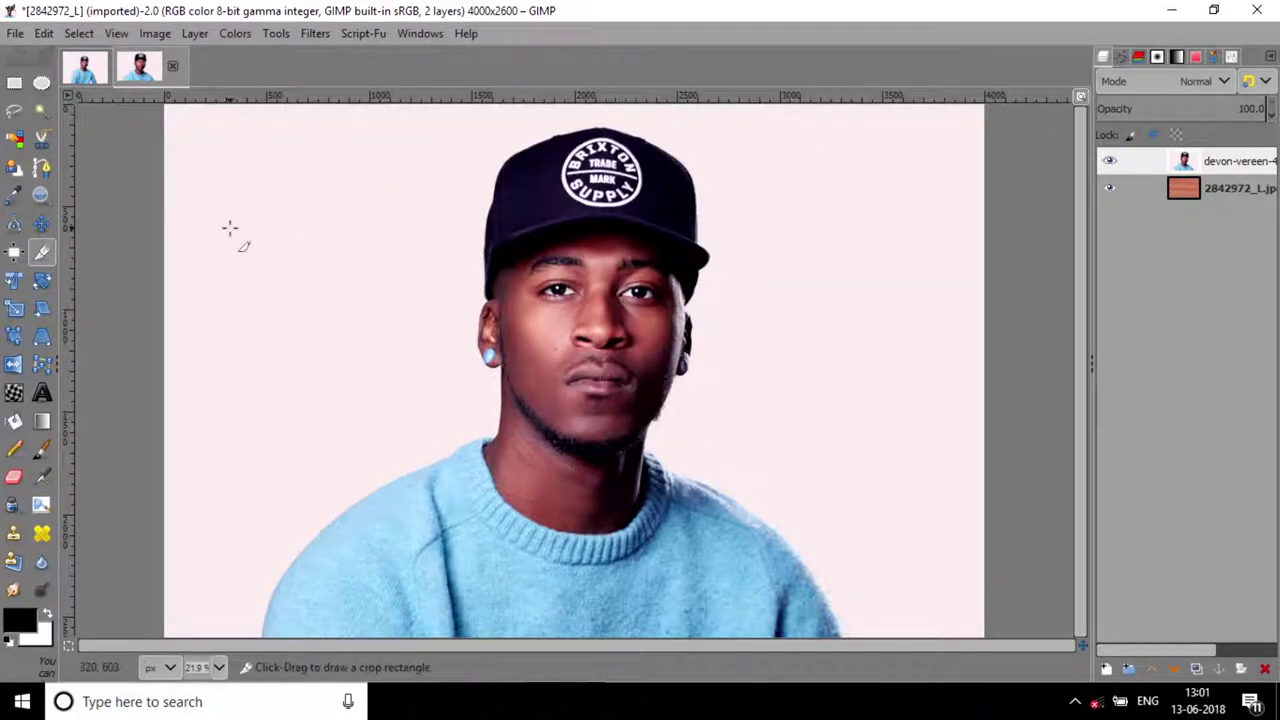
{"action": "left_click", "coordinate": [41, 224]}
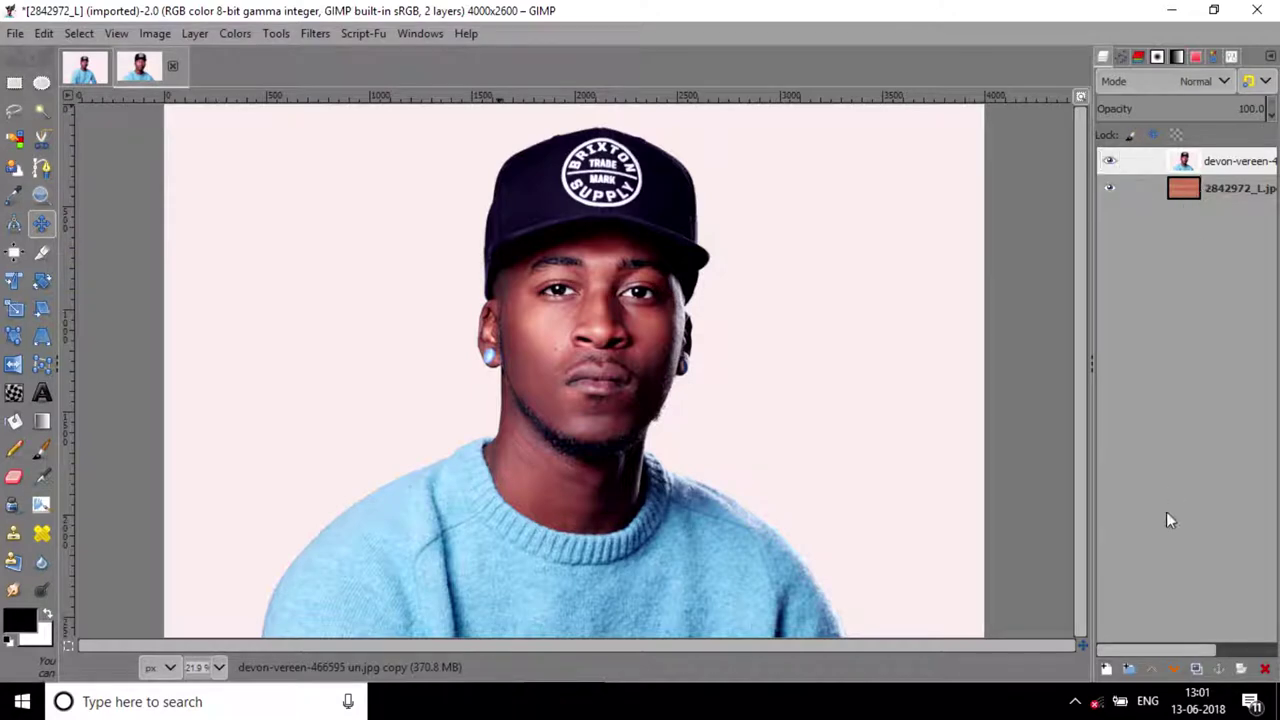
{"action": "left_click", "coordinate": [1172, 667]}
Desaturate the brick-wall layer in Luminance mode so the bricks turn grey
{"action": "left_click", "coordinate": [1245, 170]}
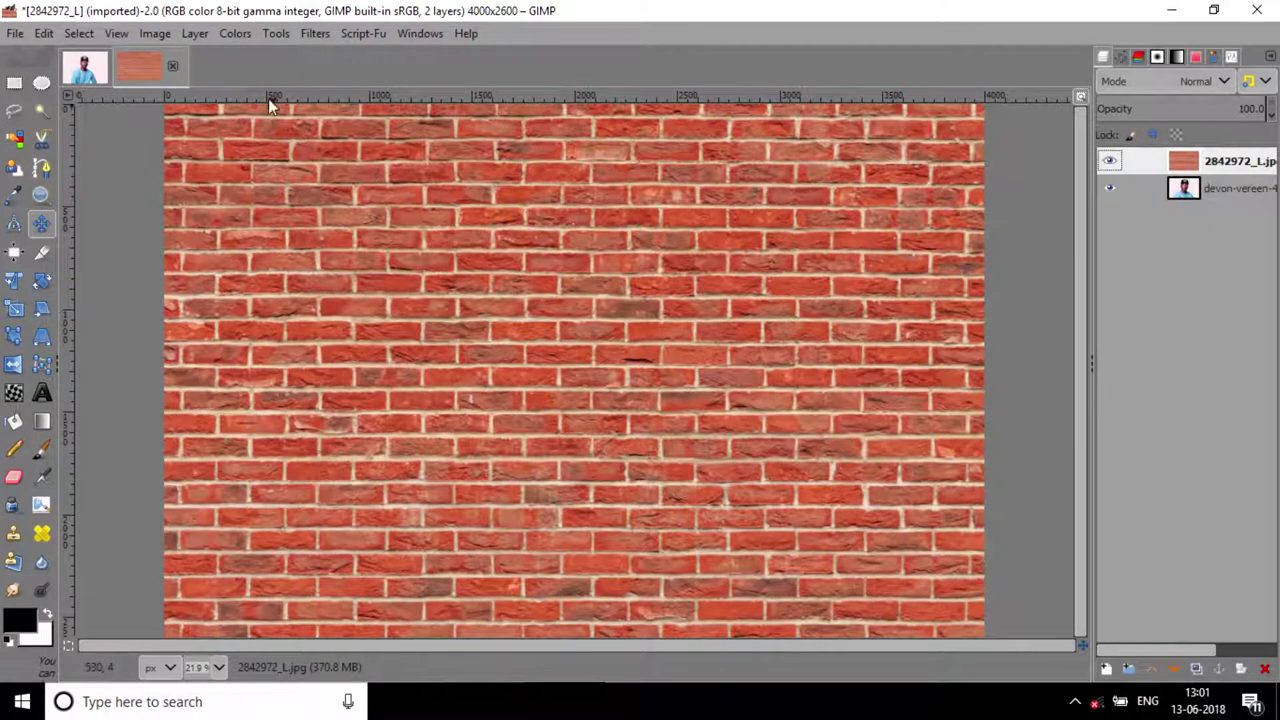
{"action": "left_click", "coordinate": [237, 34]}
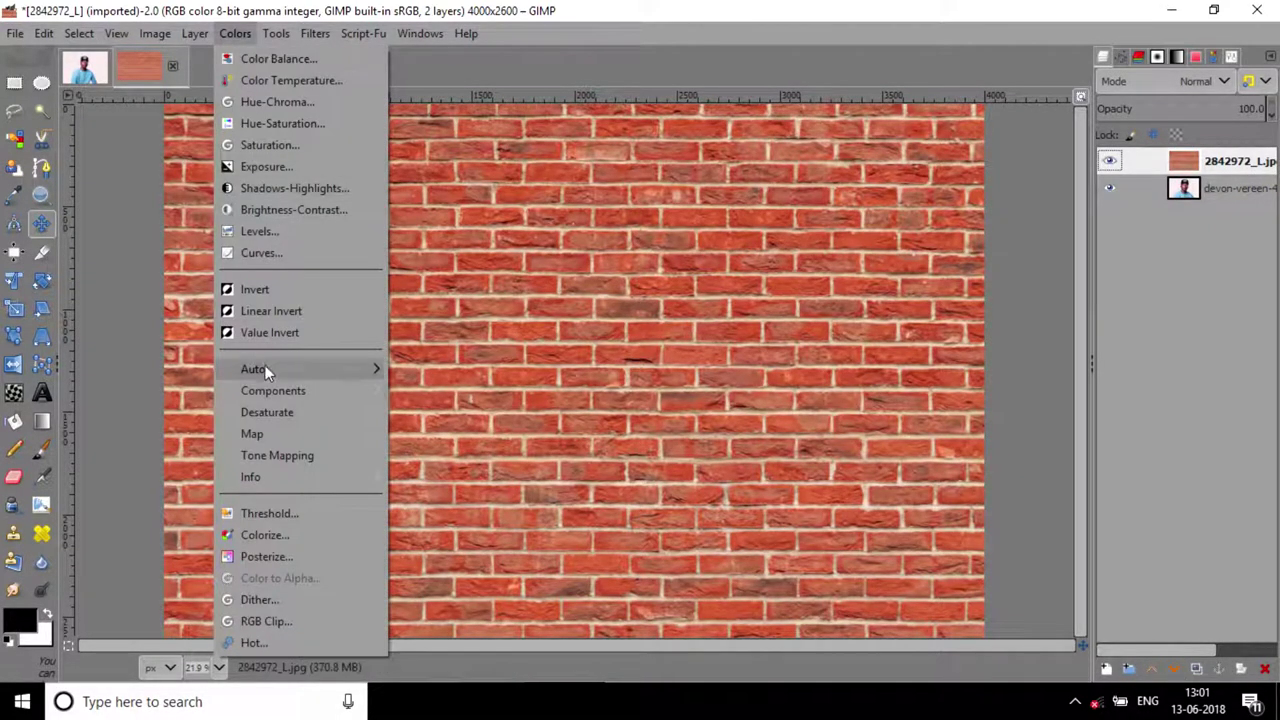
{"action": "mouse_move", "coordinate": [267, 412]}
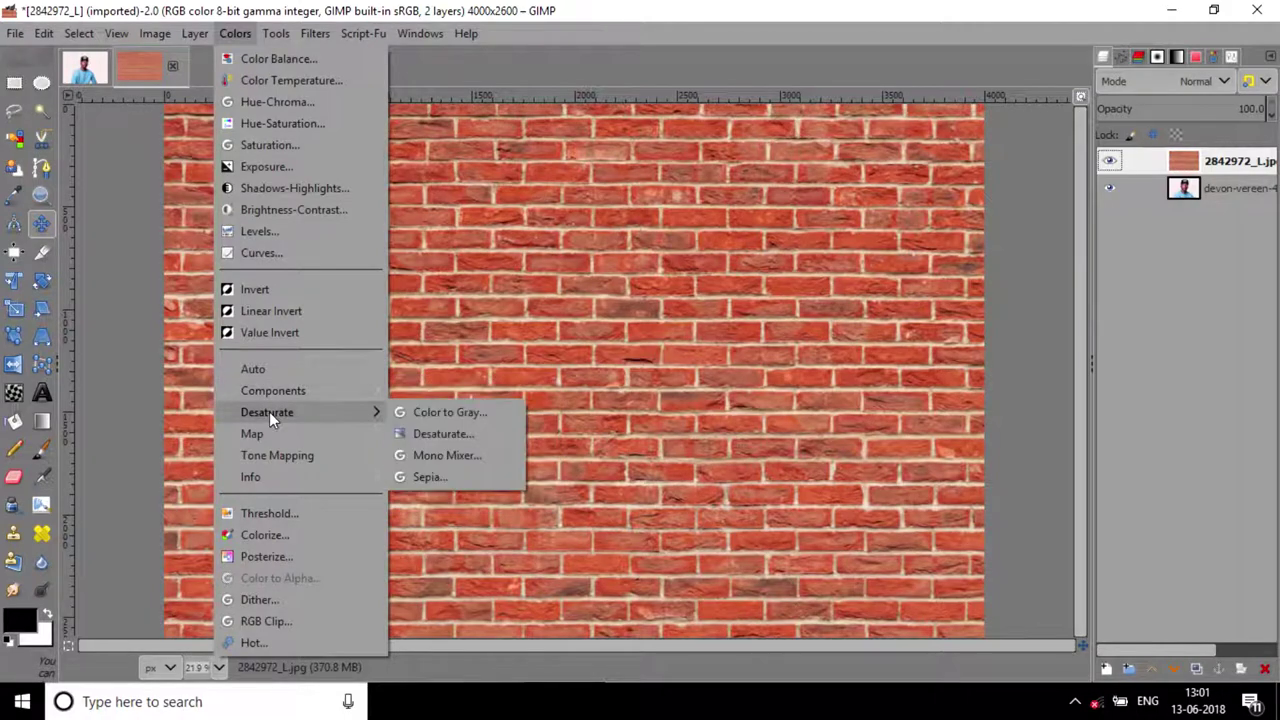
{"action": "left_click", "coordinate": [414, 436]}
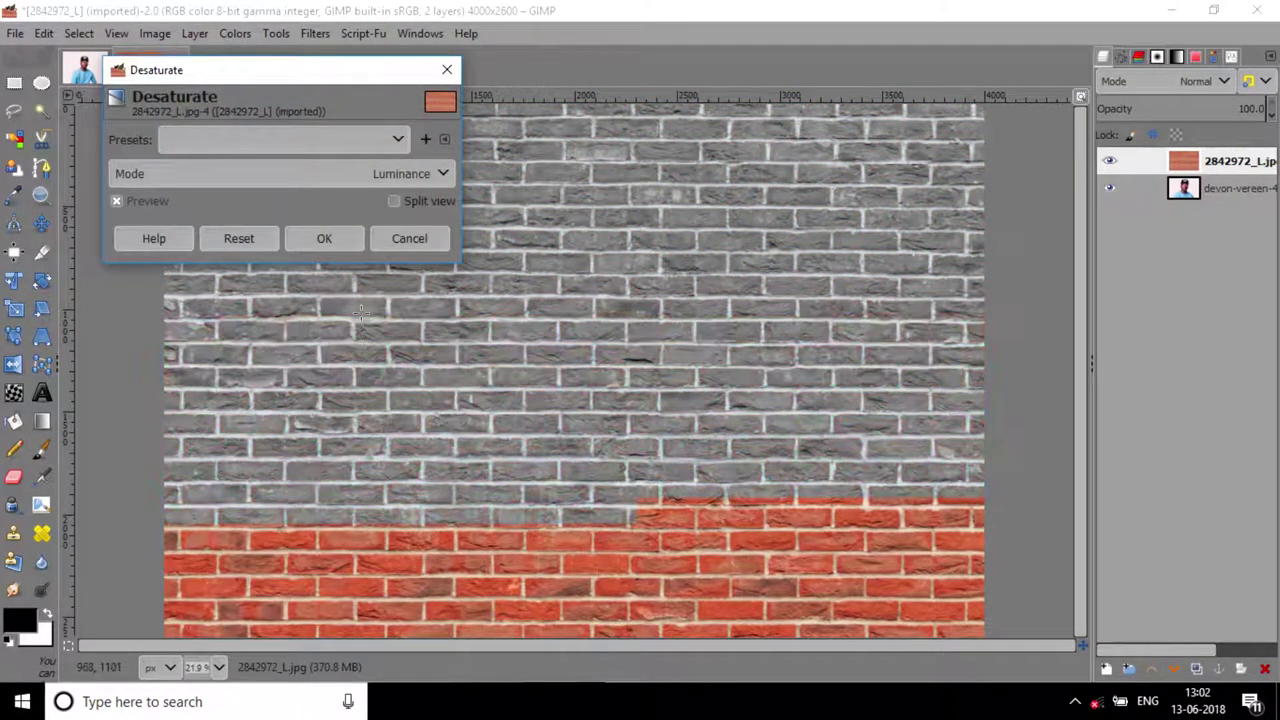
{"action": "left_click", "coordinate": [331, 240]}
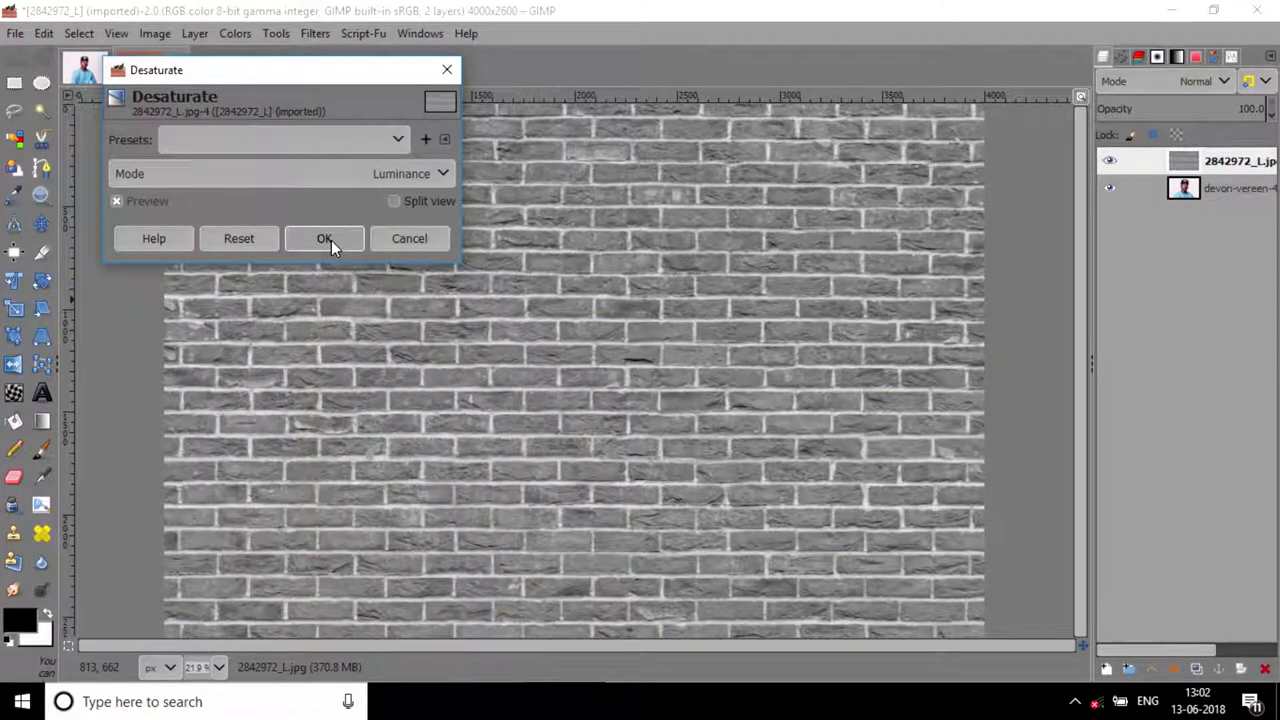
{"action": "left_click", "coordinate": [447, 69]}
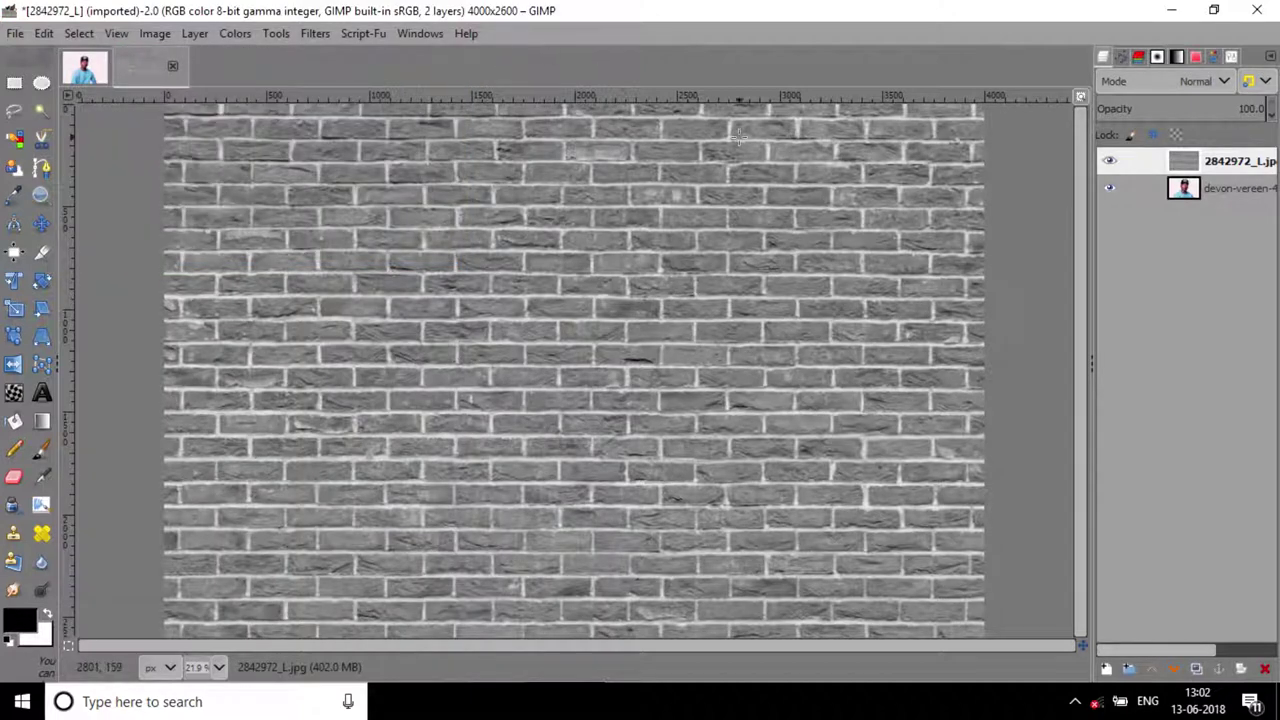
Set the grey brick layer's blend mode to Hard light
{"action": "left_click", "coordinate": [1175, 82]}
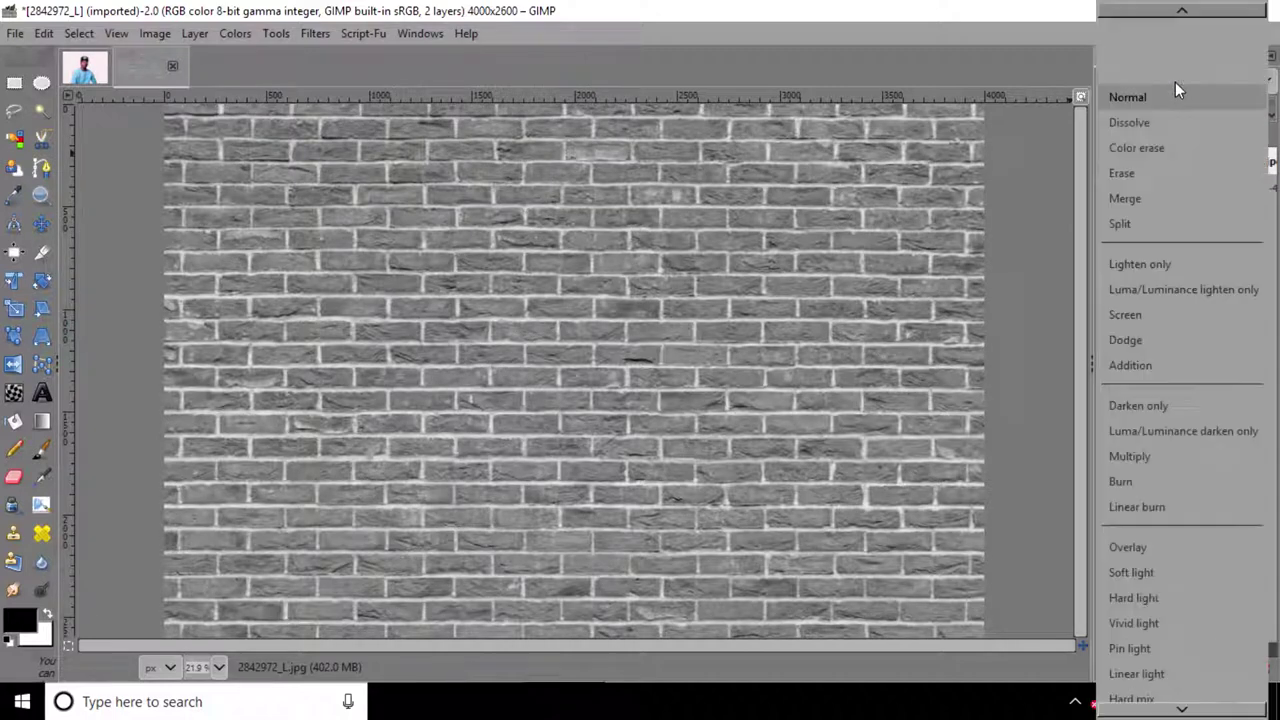
{"action": "left_click", "coordinate": [1128, 598]}
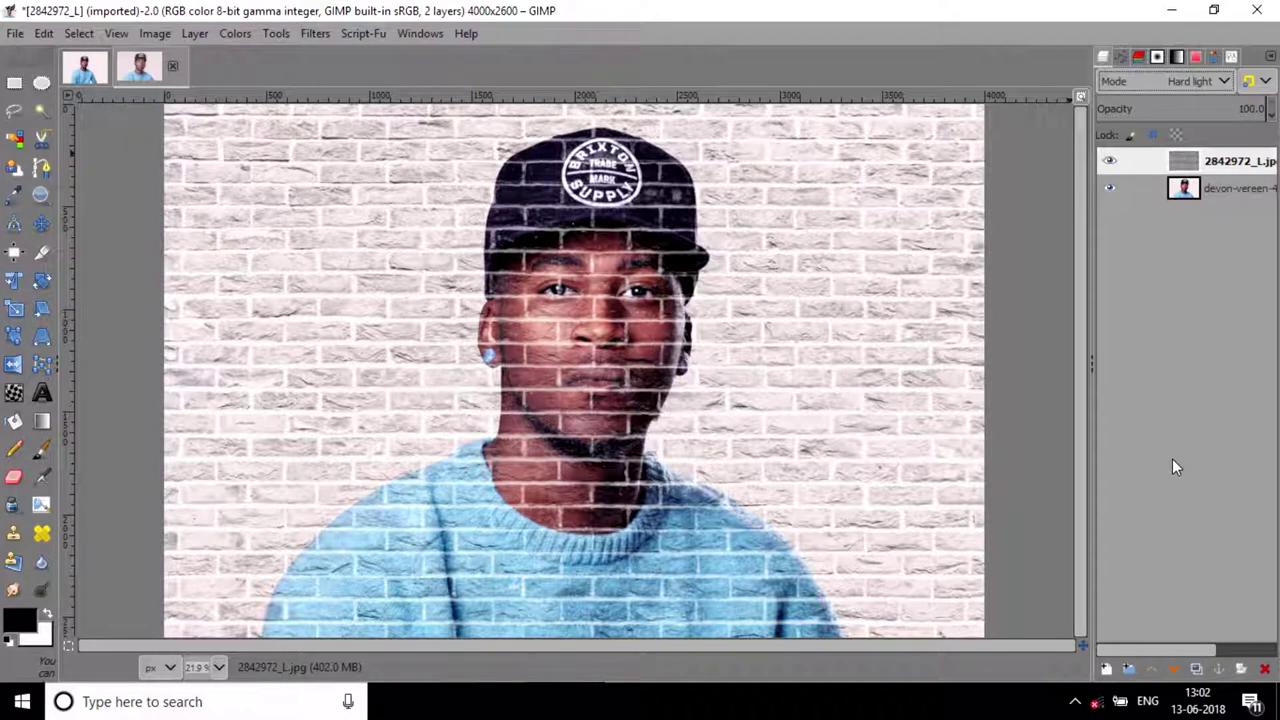
{"action": "left_click", "coordinate": [1223, 195]}
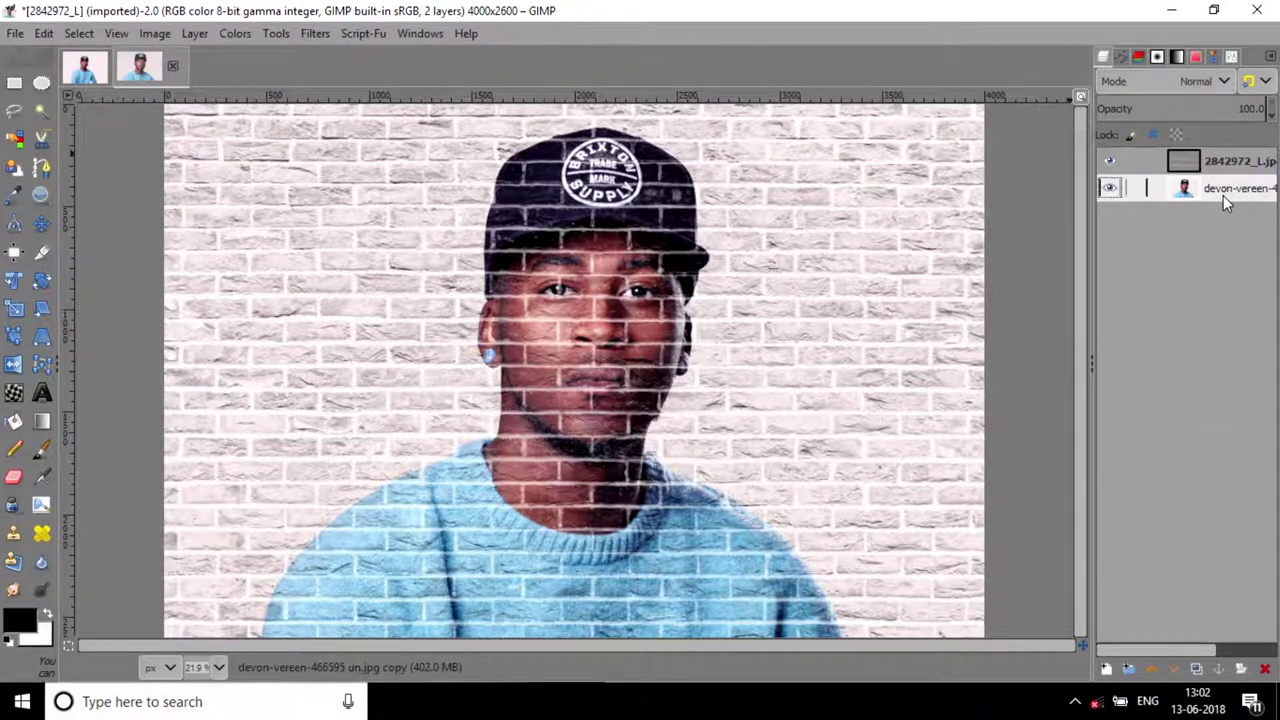
Duplicate the portrait to the top and apply Simple Linear Iterative Clustering, regions size 42
{"action": "left_click", "coordinate": [1200, 668]}
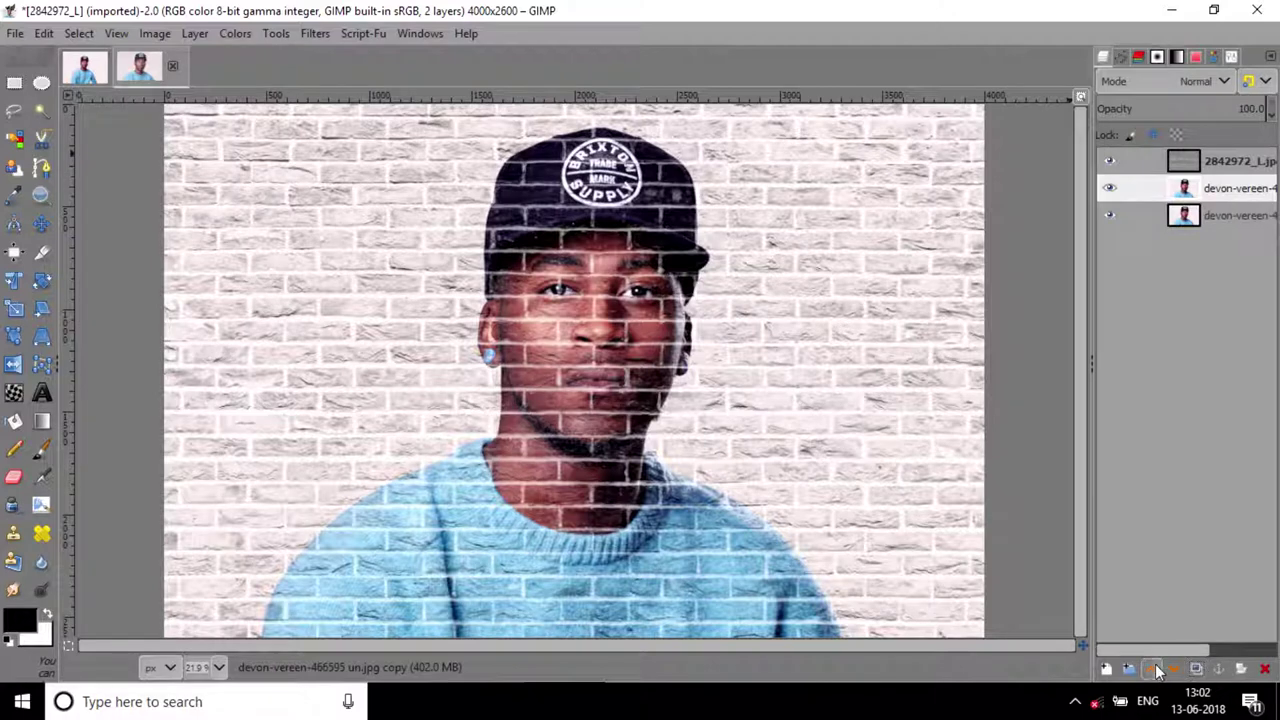
{"action": "left_click", "coordinate": [1155, 666]}
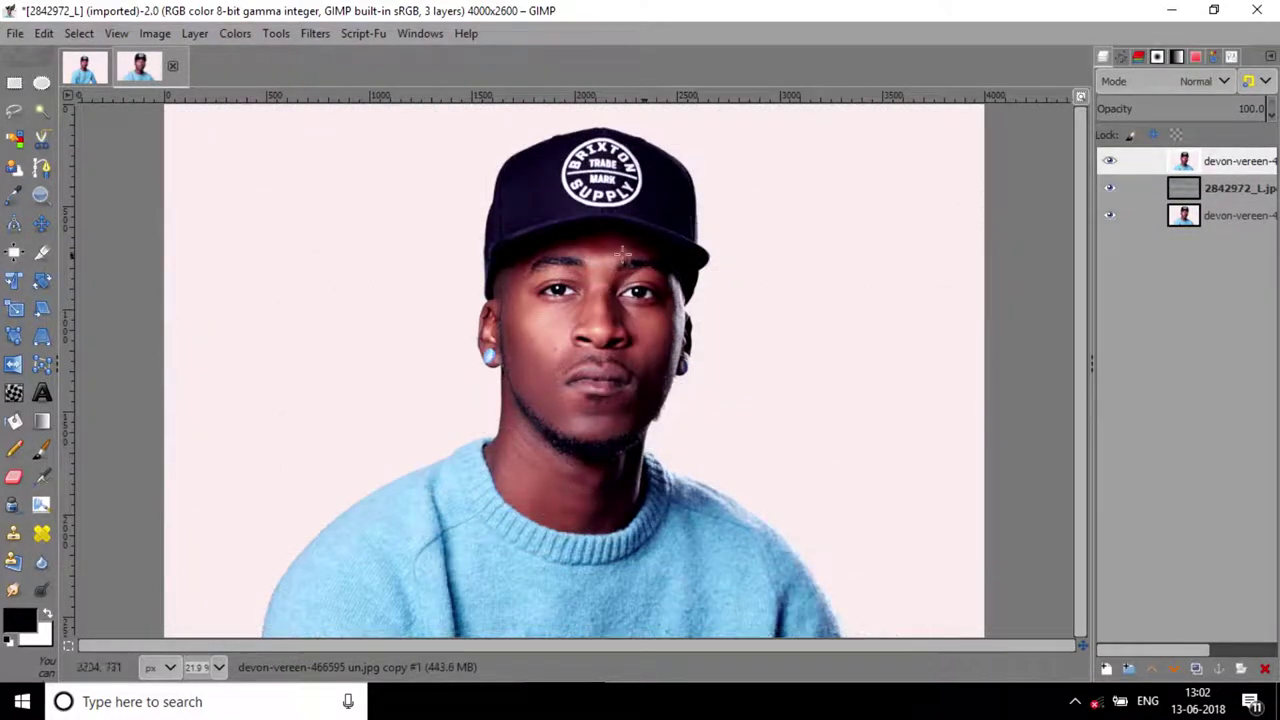
{"action": "left_click", "coordinate": [316, 33]}
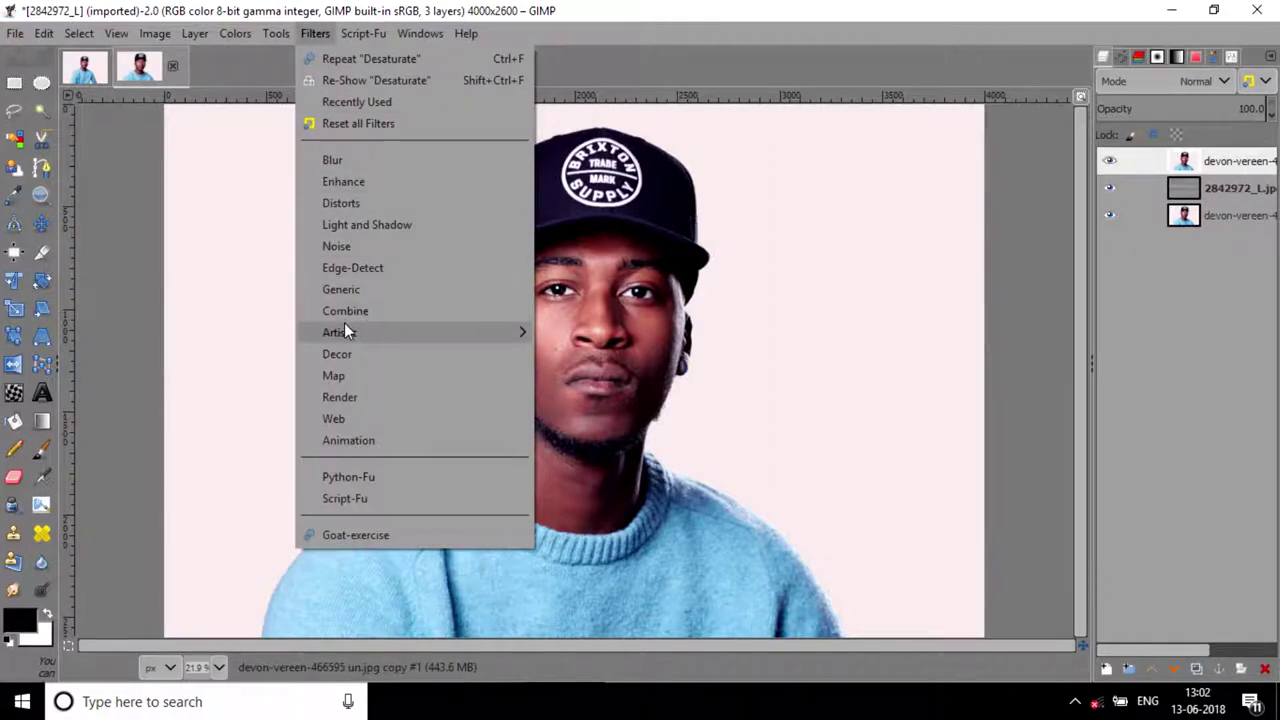
{"action": "mouse_move", "coordinate": [339, 332]}
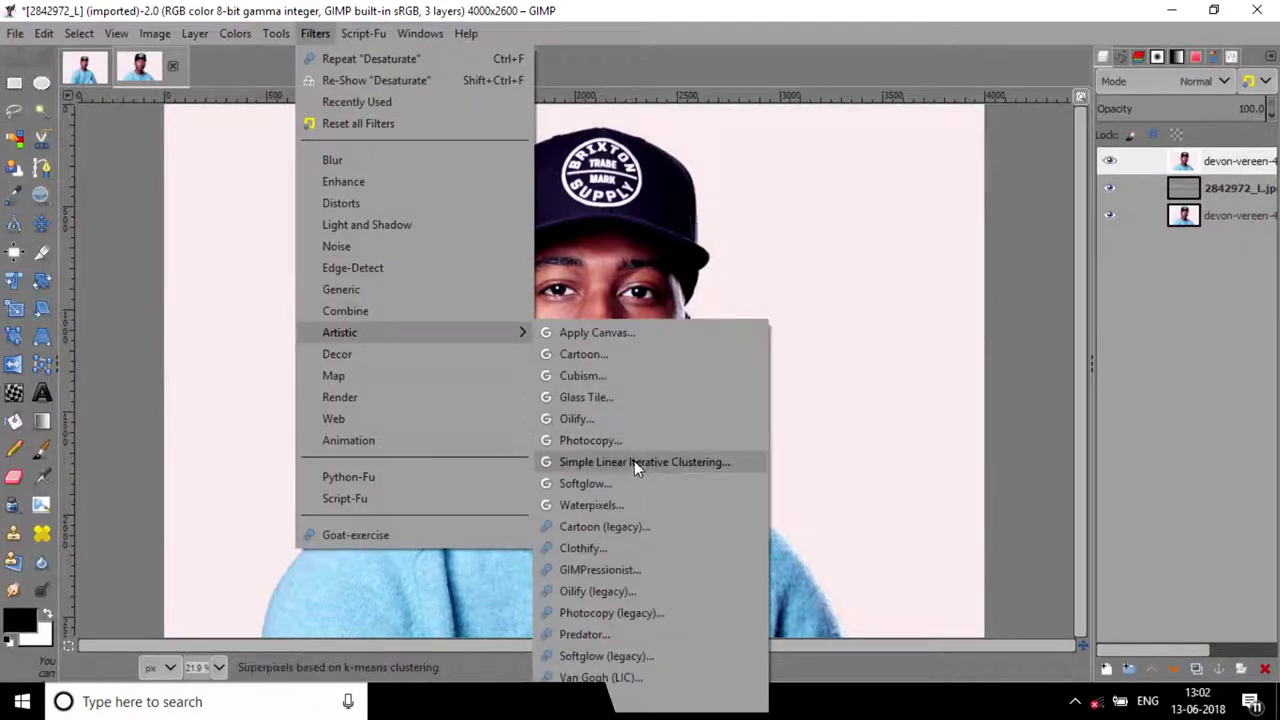
{"action": "left_click", "coordinate": [639, 464]}
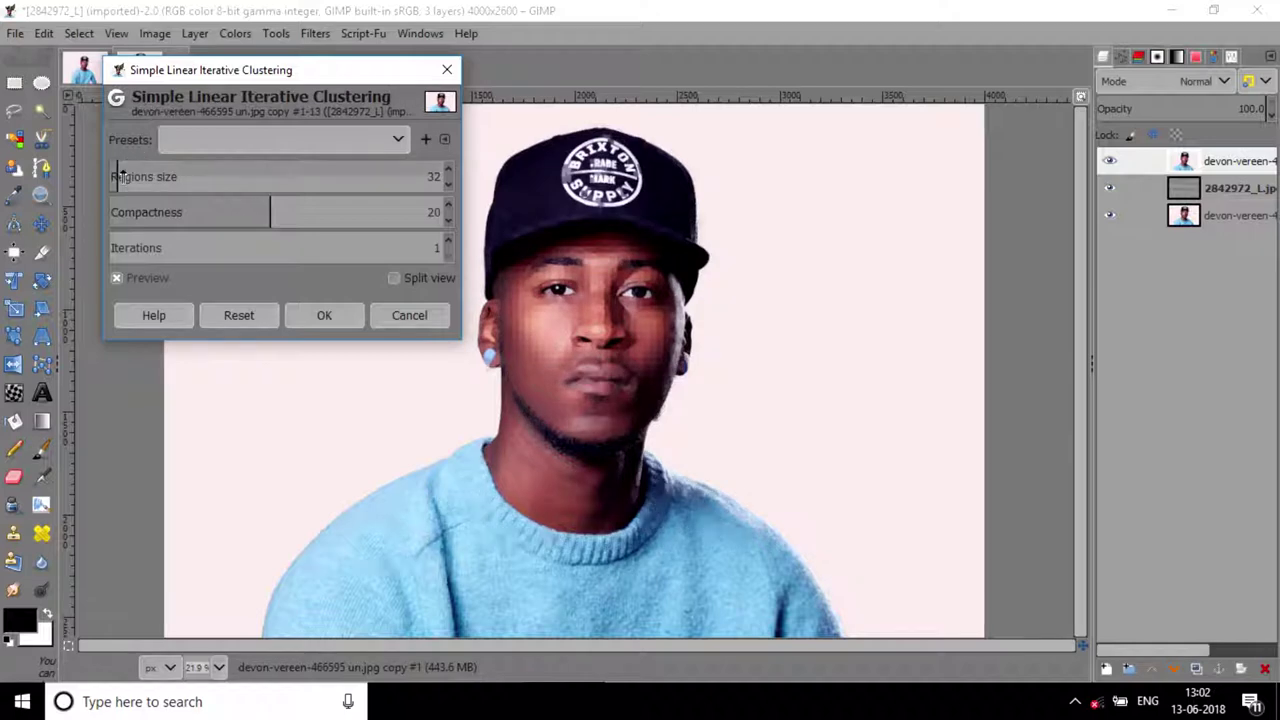
{"action": "scroll", "coordinate": [121, 175], "scroll_direction": "up", "scroll_amount": 10}
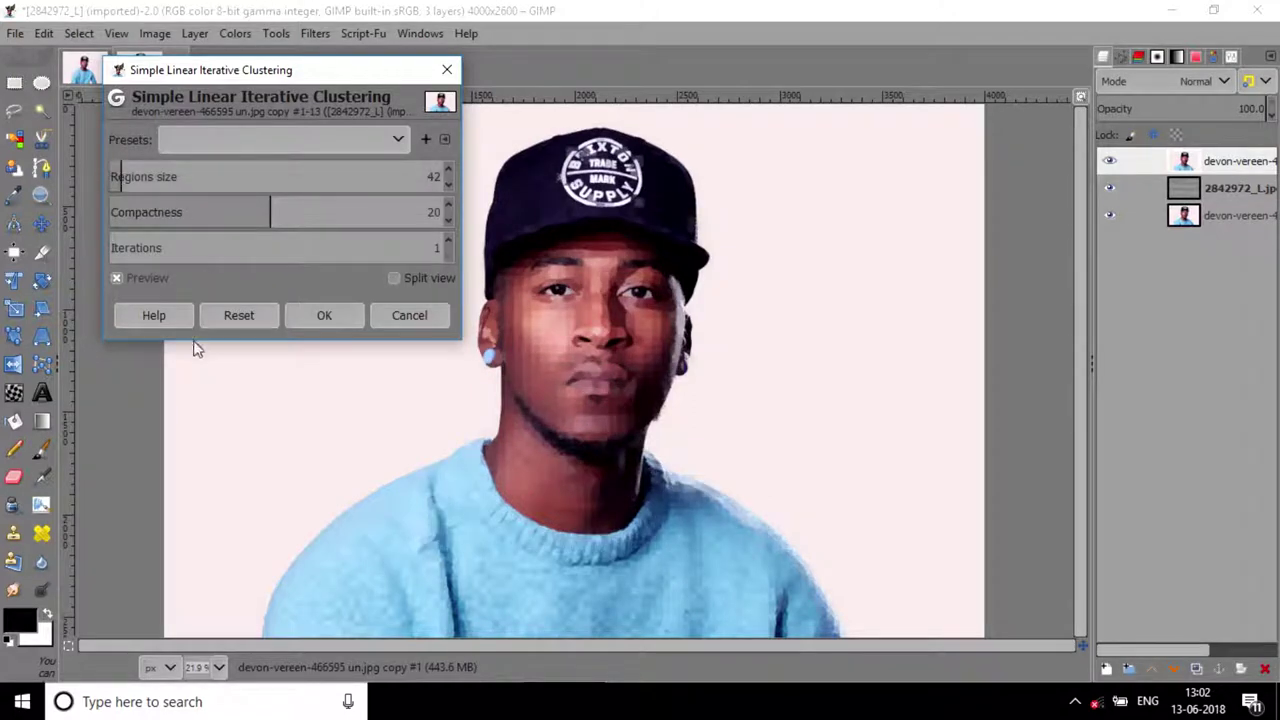
{"action": "left_click", "coordinate": [322, 315]}
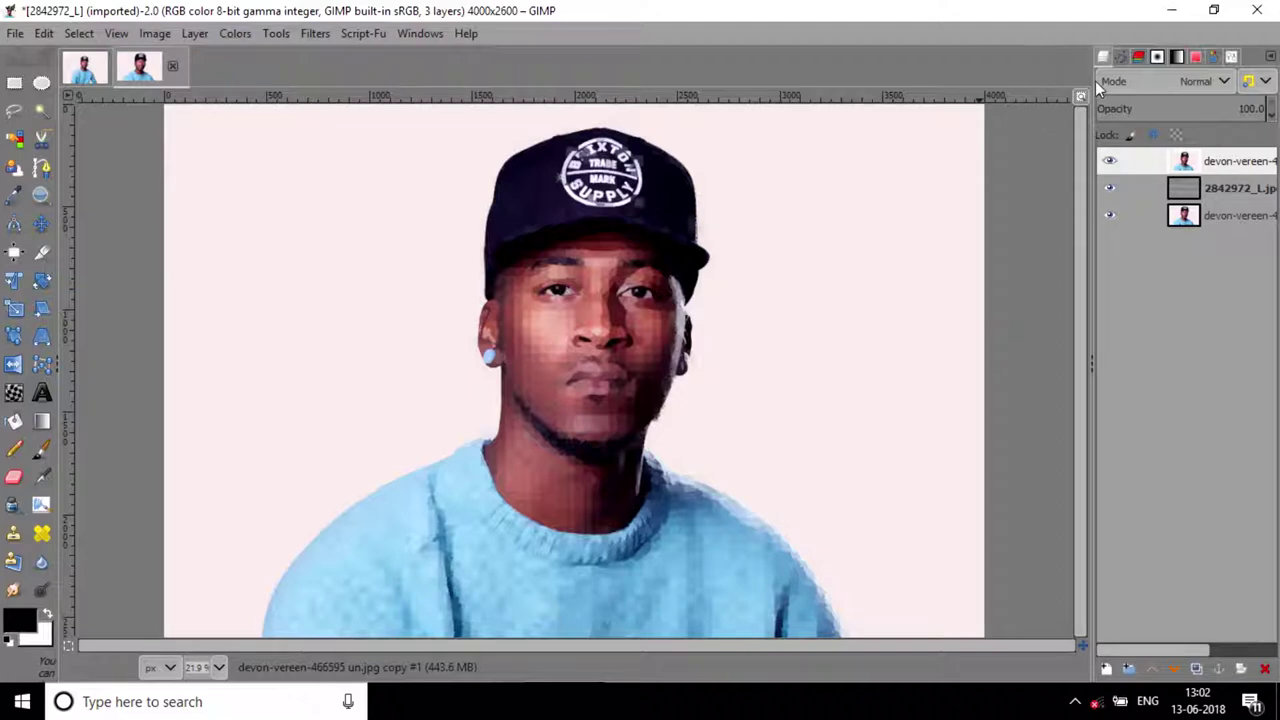
Switch the clustered portrait copy's blend mode to Soft light
{"action": "left_click", "coordinate": [1145, 80]}
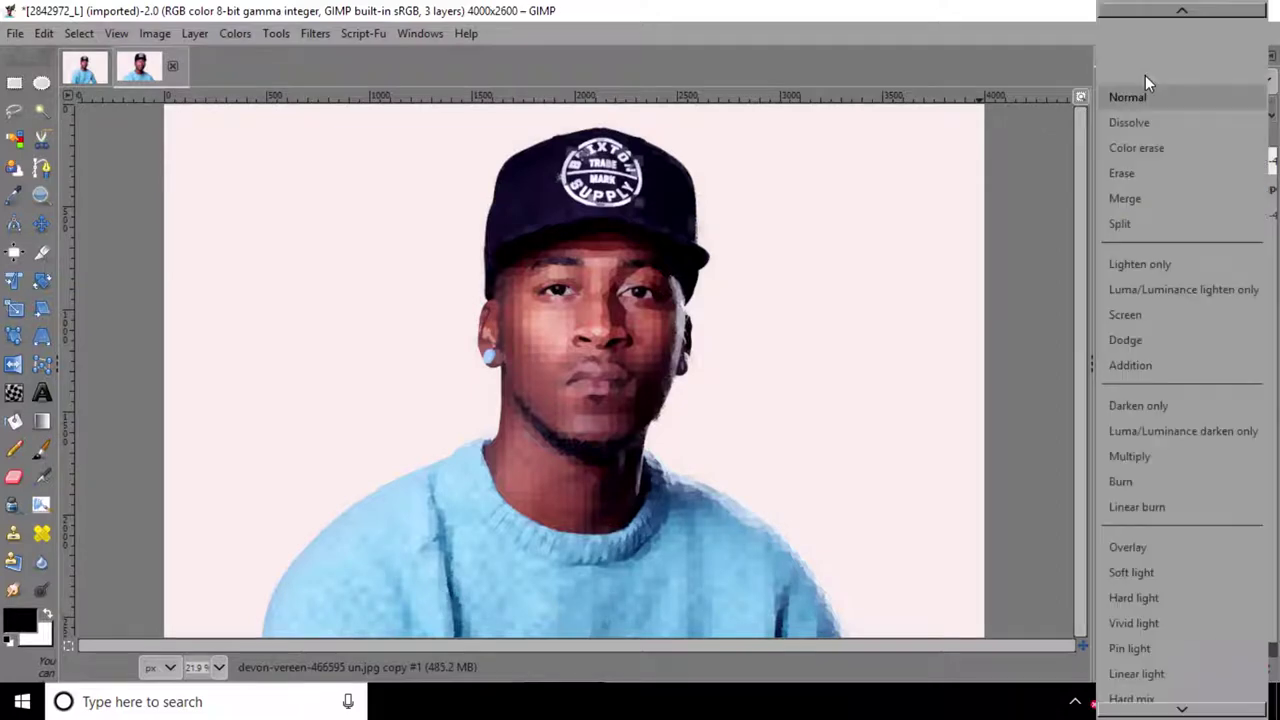
{"action": "left_click", "coordinate": [1143, 583]}
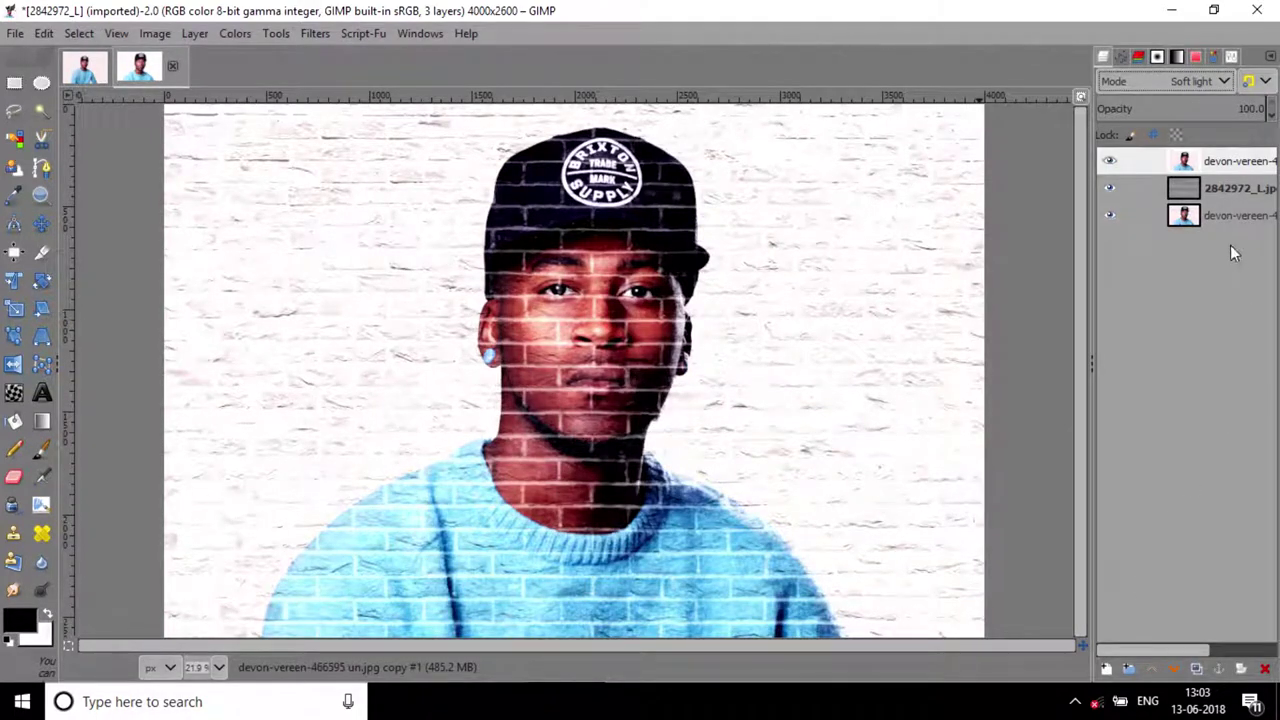
{"action": "left_click", "coordinate": [1214, 218]}
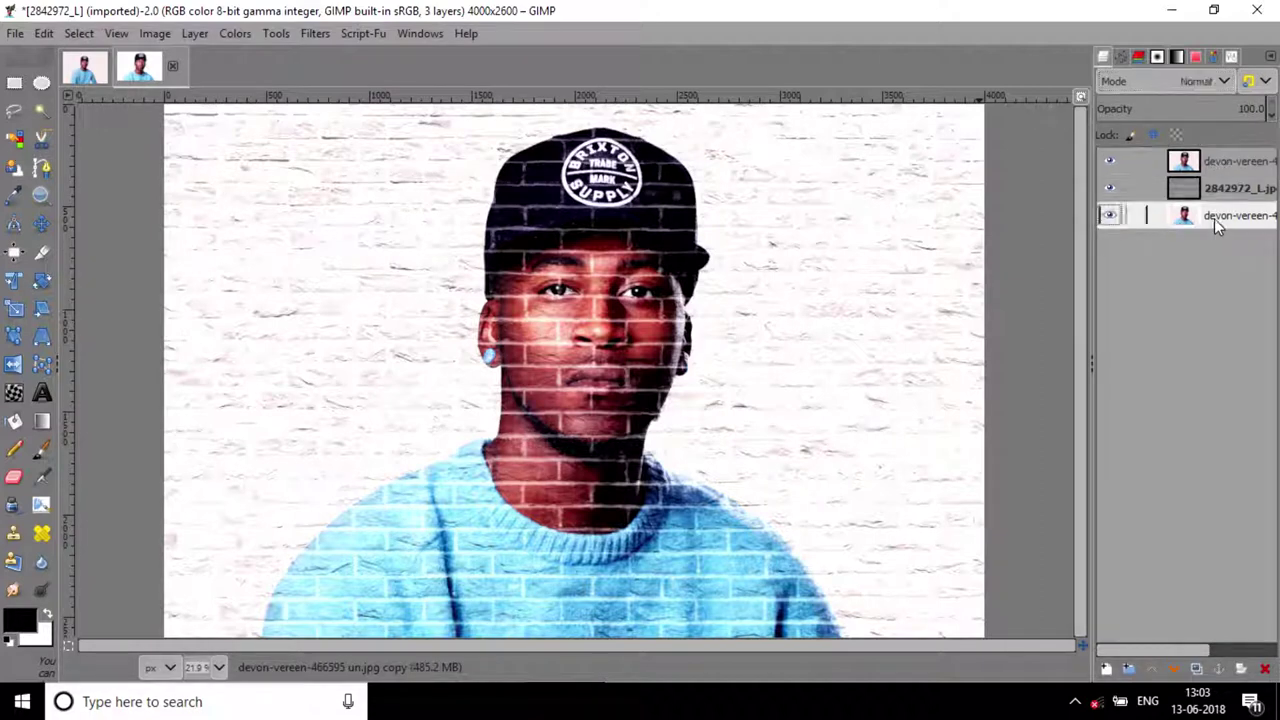
Duplicate the bottom portrait to the top and apply the Photocopy filter
{"action": "left_click", "coordinate": [1197, 667]}
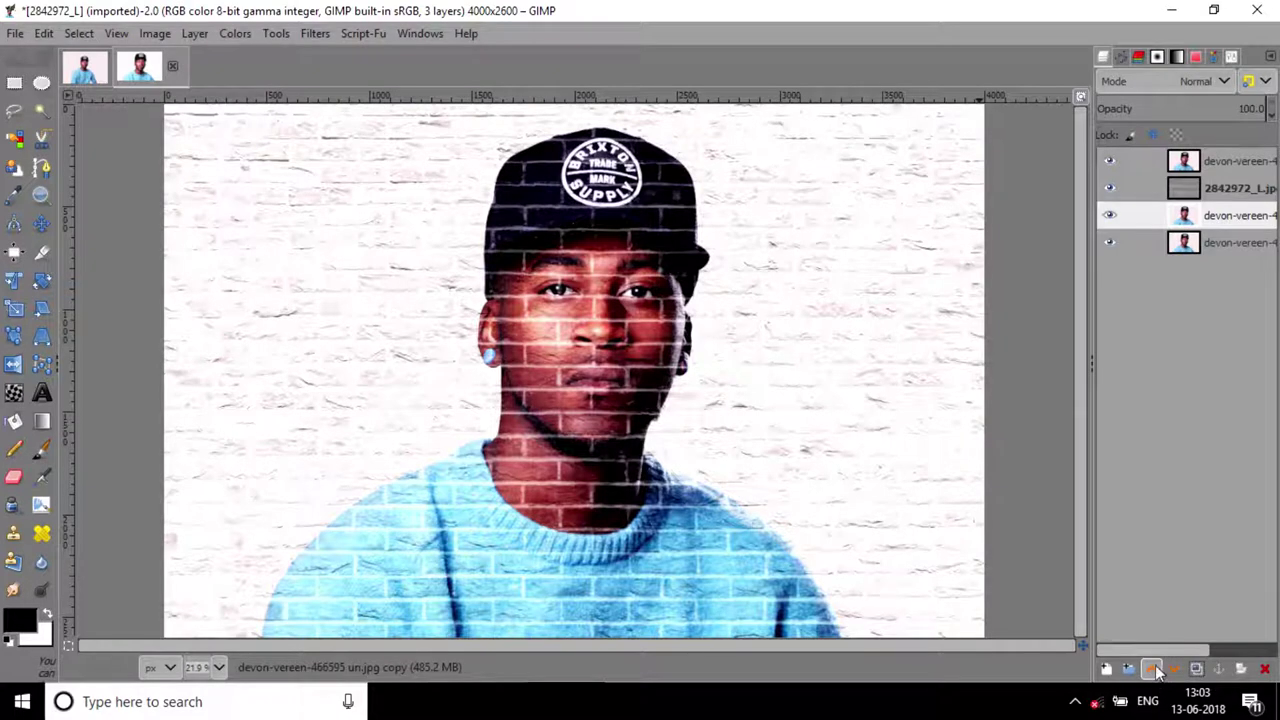
{"action": "left_click", "coordinate": [1152, 668], "text": "shift"}
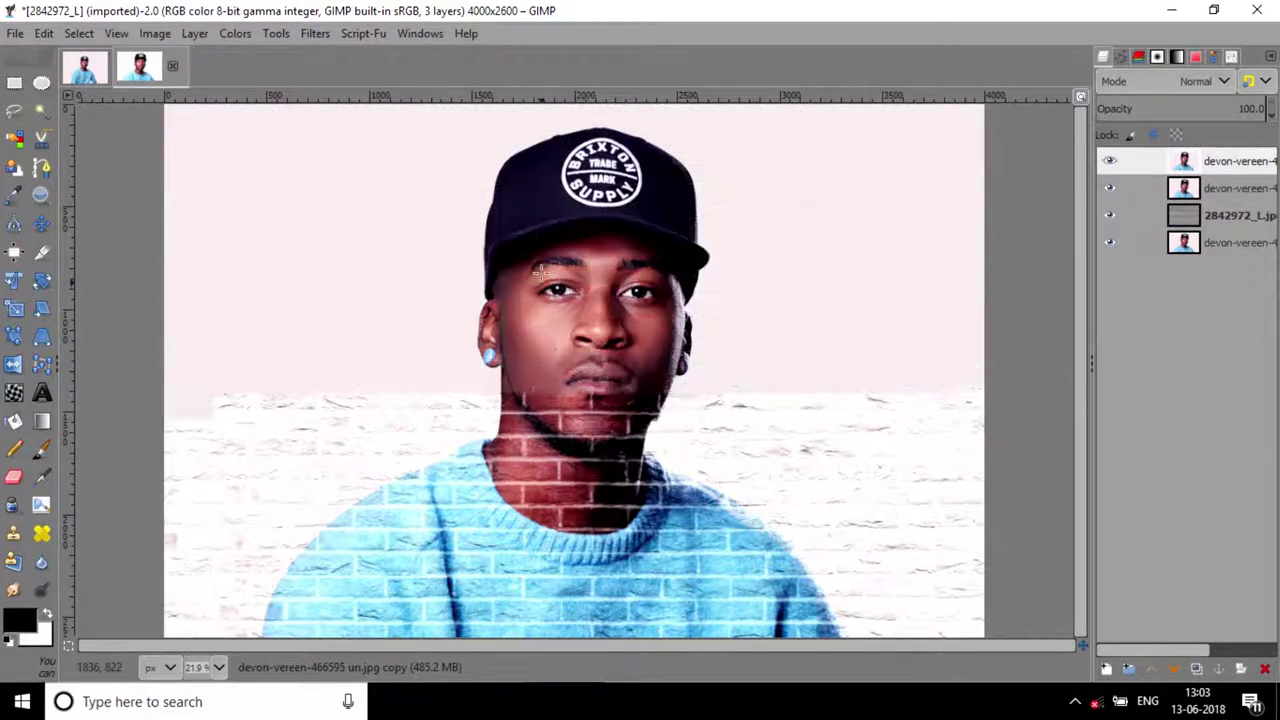
{"action": "left_click", "coordinate": [315, 35]}
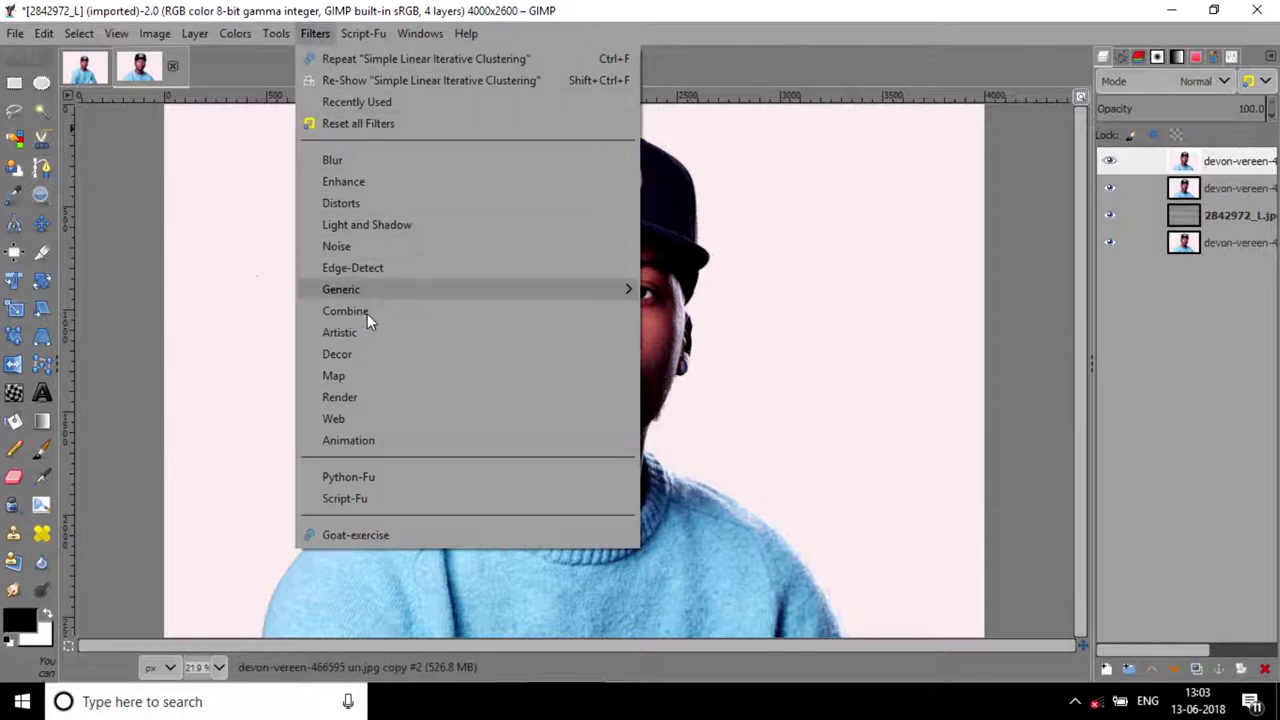
{"action": "mouse_move", "coordinate": [339, 332]}
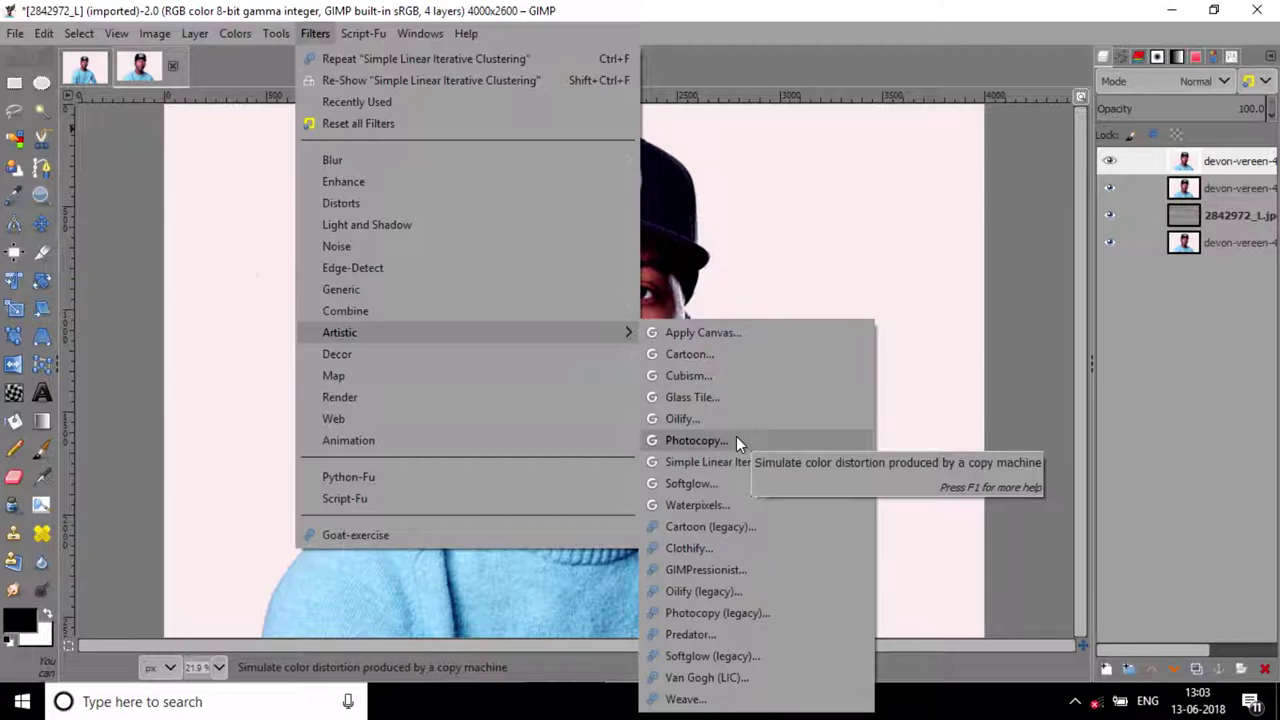
{"action": "left_click", "coordinate": [736, 440]}
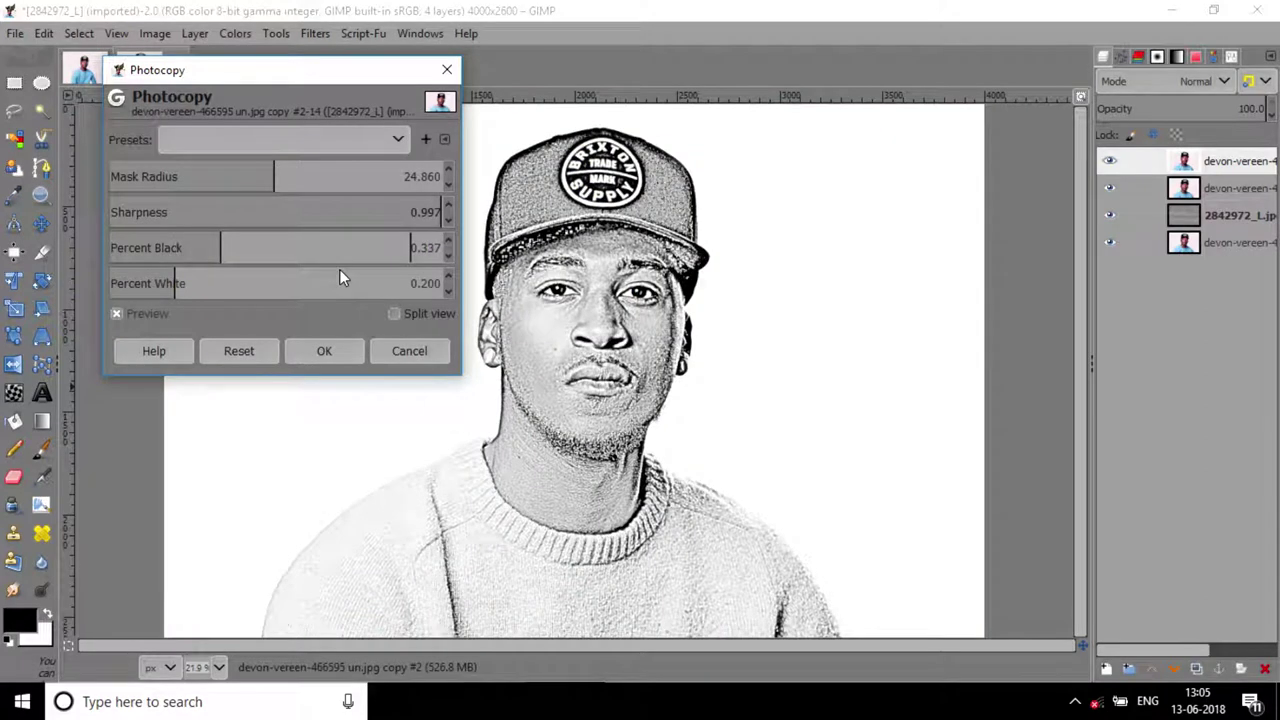
{"action": "left_click", "coordinate": [318, 350]}
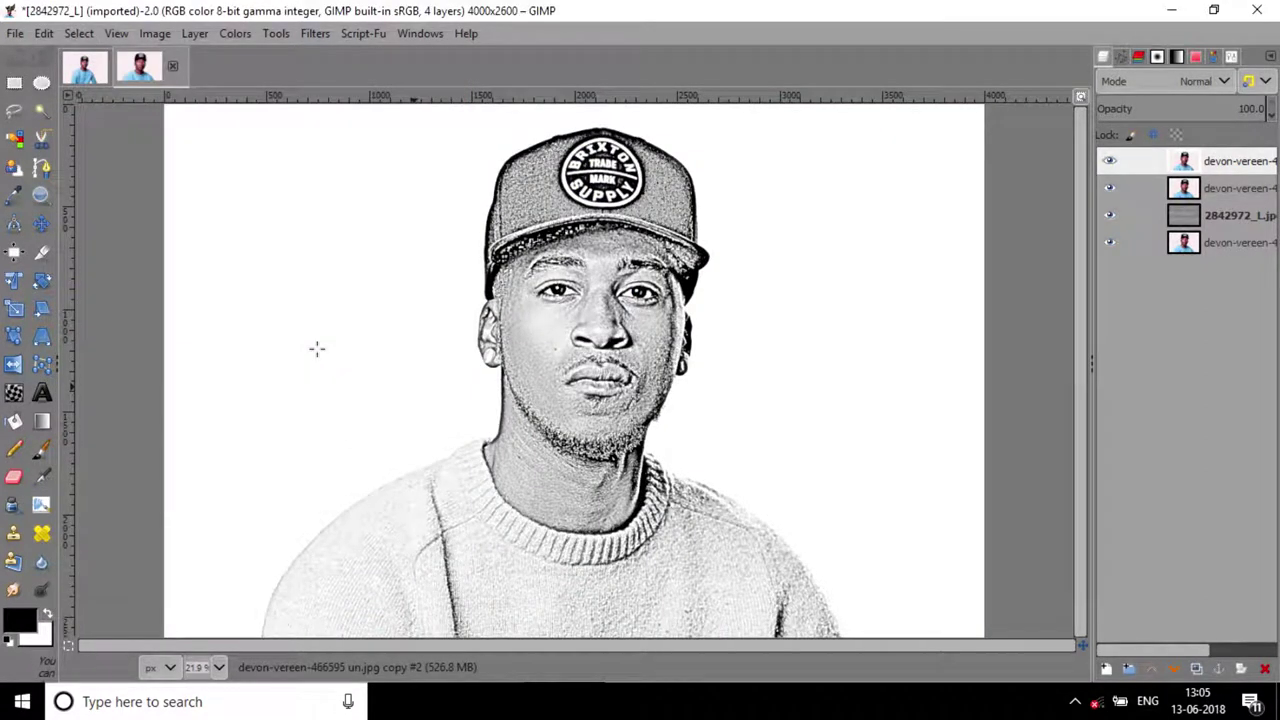
Set the Photocopy sketch layer's blend mode to Burn
{"action": "left_click", "coordinate": [41, 223]}
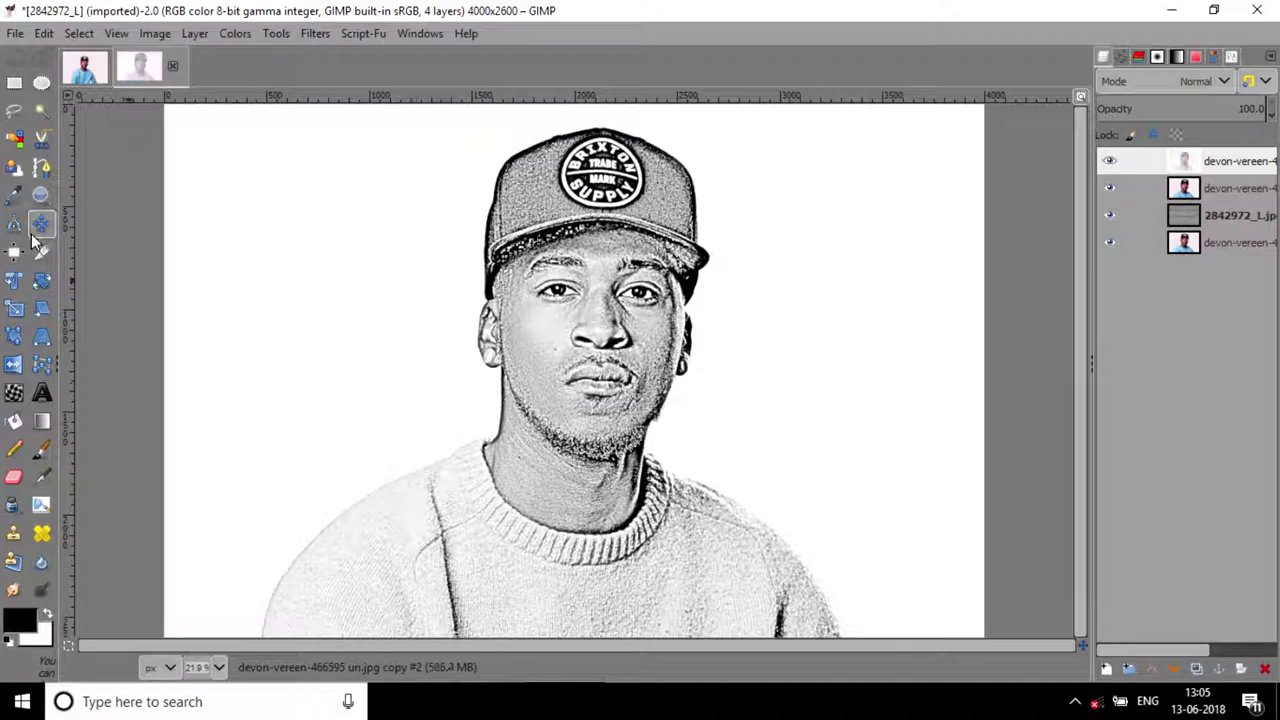
{"action": "left_click", "coordinate": [1157, 85]}
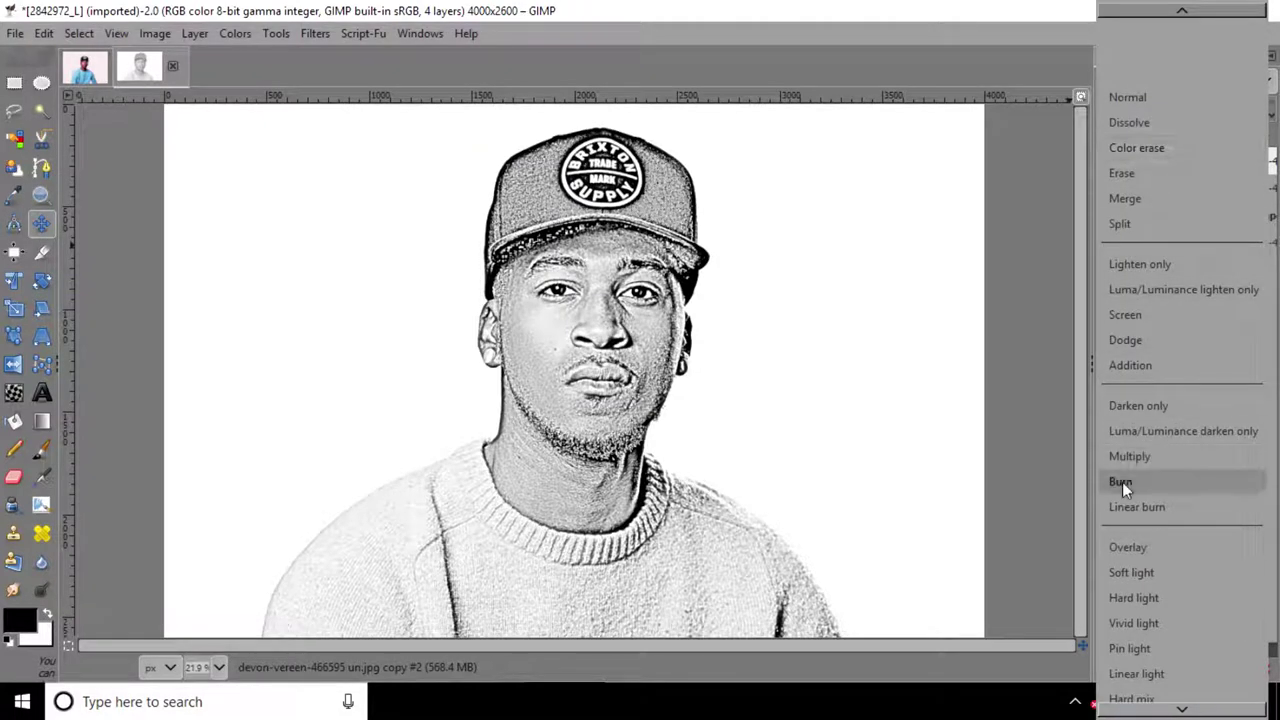
{"action": "left_click", "coordinate": [1122, 482]}
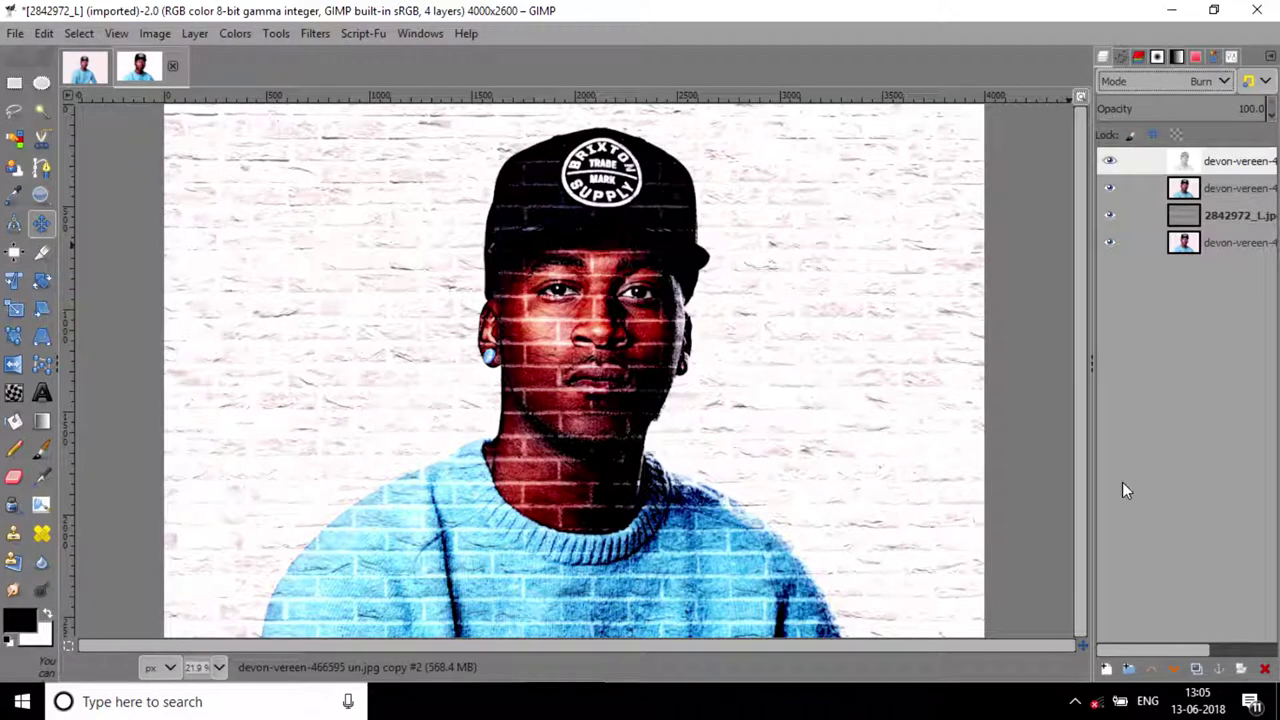
{"action": "left_click", "coordinate": [1192, 220]}
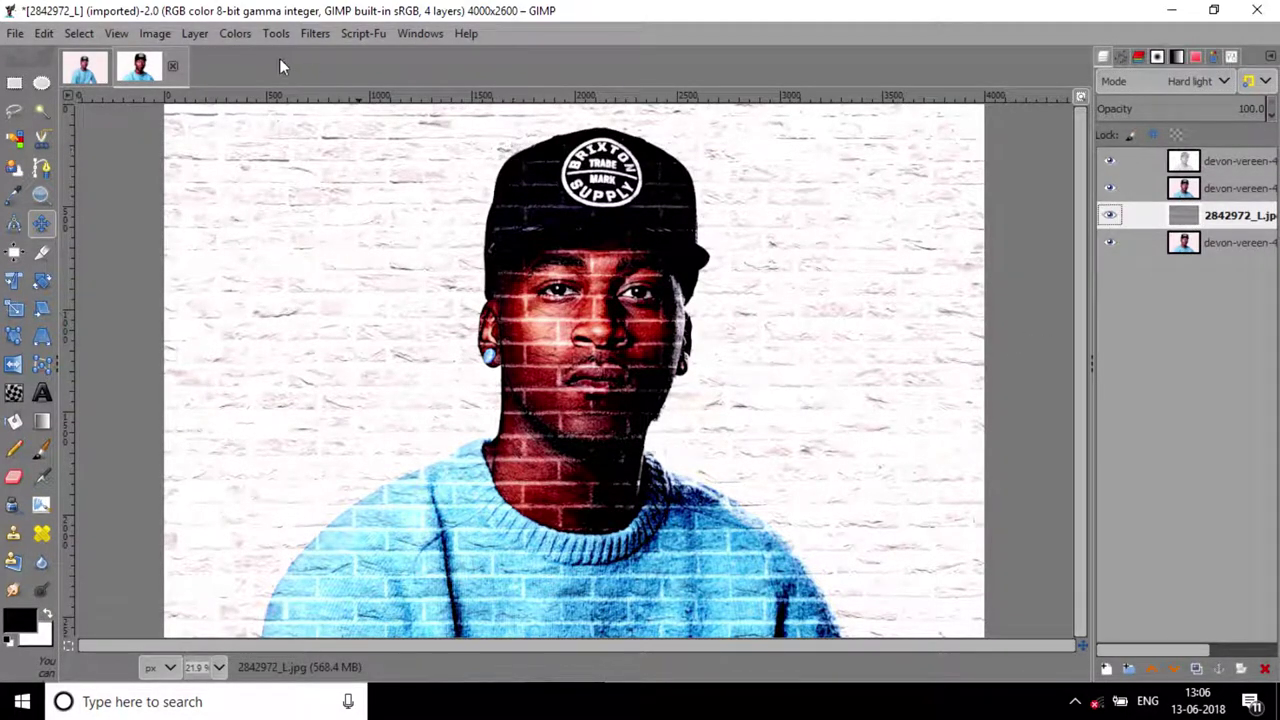
Apply Levels to the brick wall layer with the midtone gamma set to 0.71
{"action": "left_click", "coordinate": [247, 38]}
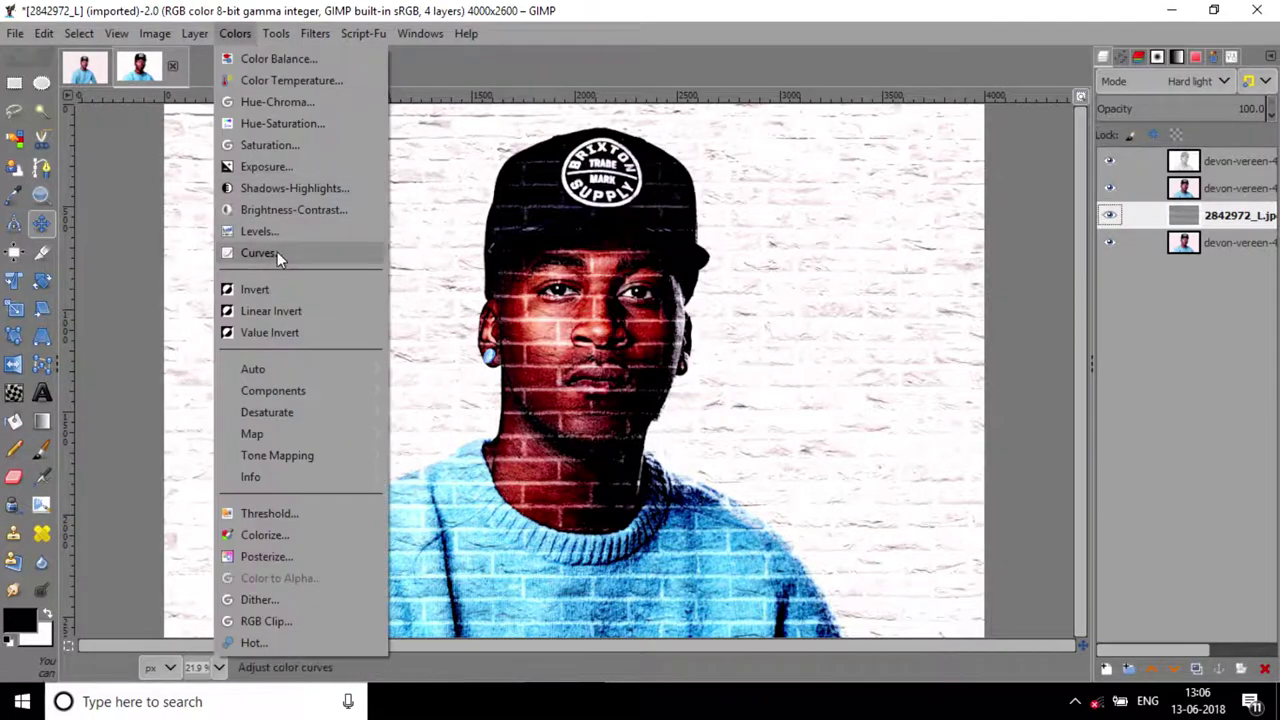
{"action": "left_click", "coordinate": [285, 237]}
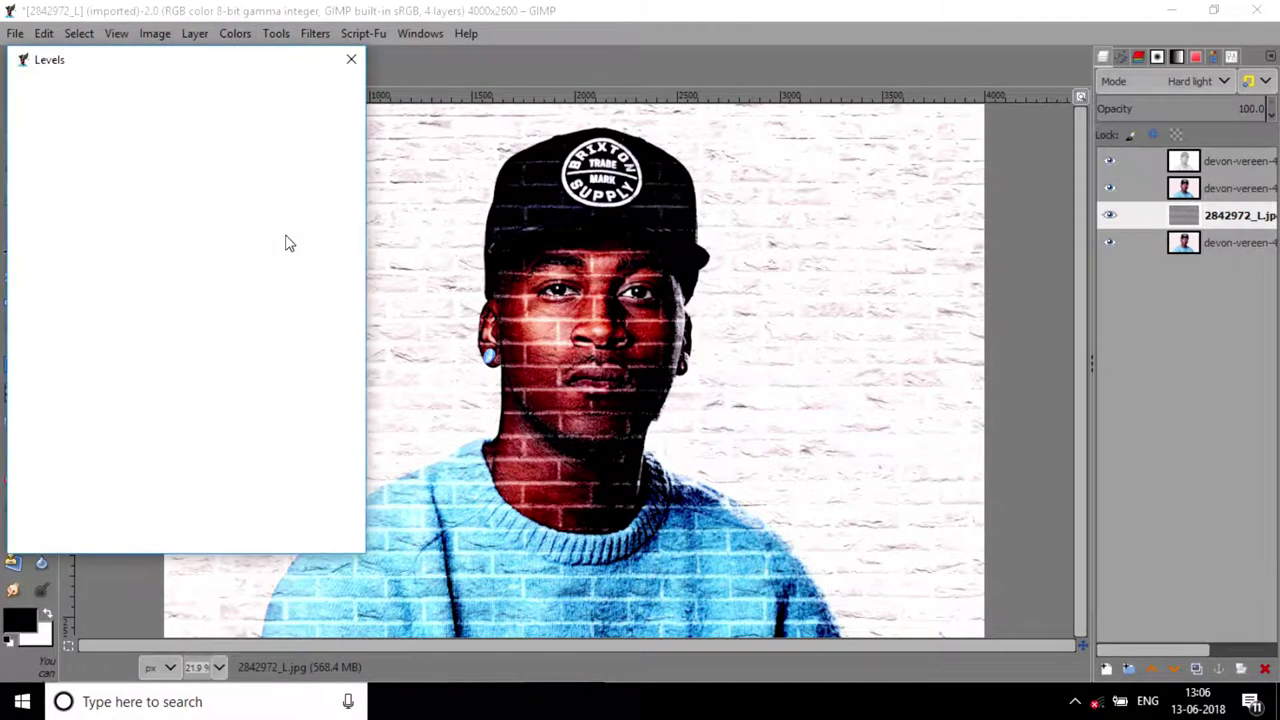
{"action": "left_click", "coordinate": [239, 284]}
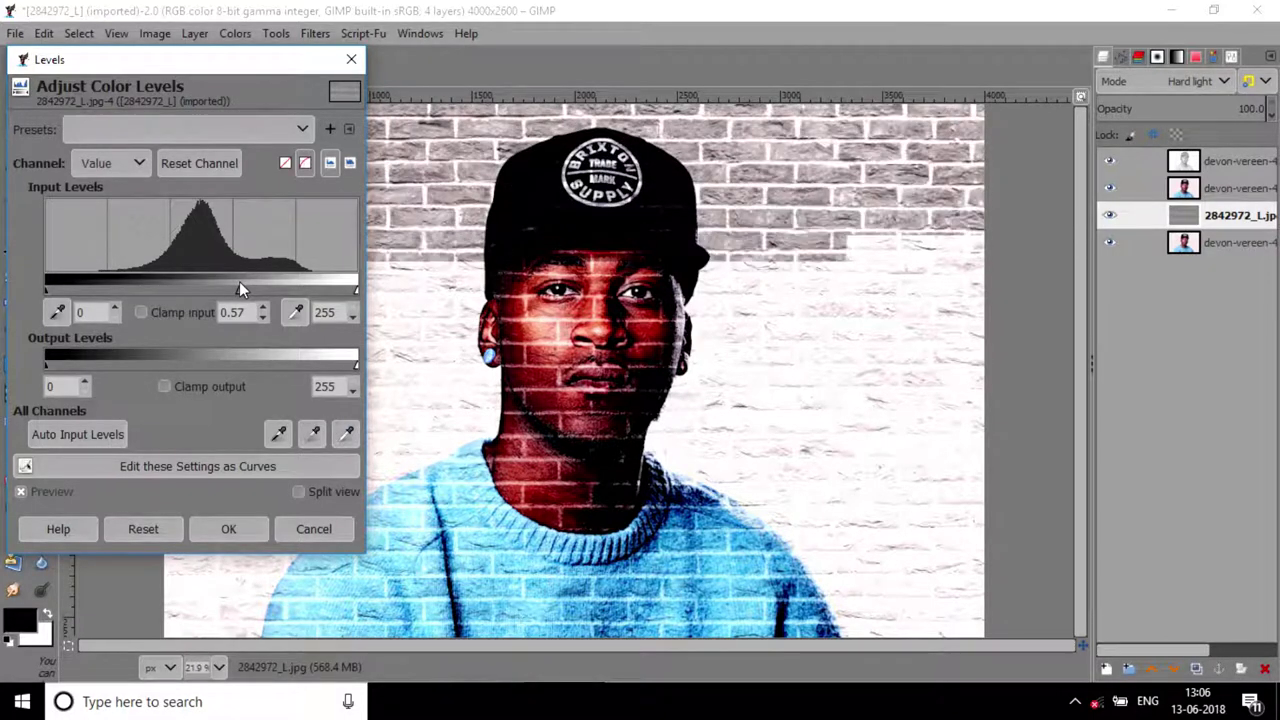
{"action": "left_click", "coordinate": [229, 284]}
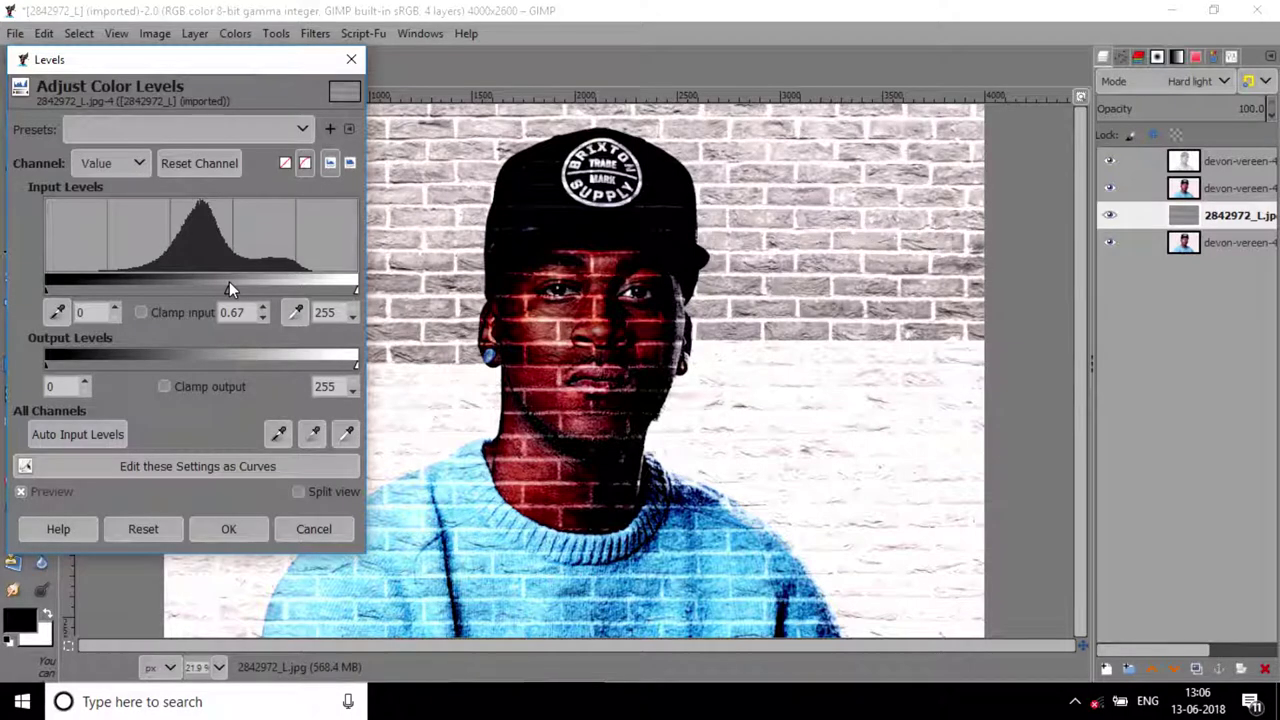
{"action": "left_click", "coordinate": [224, 288]}
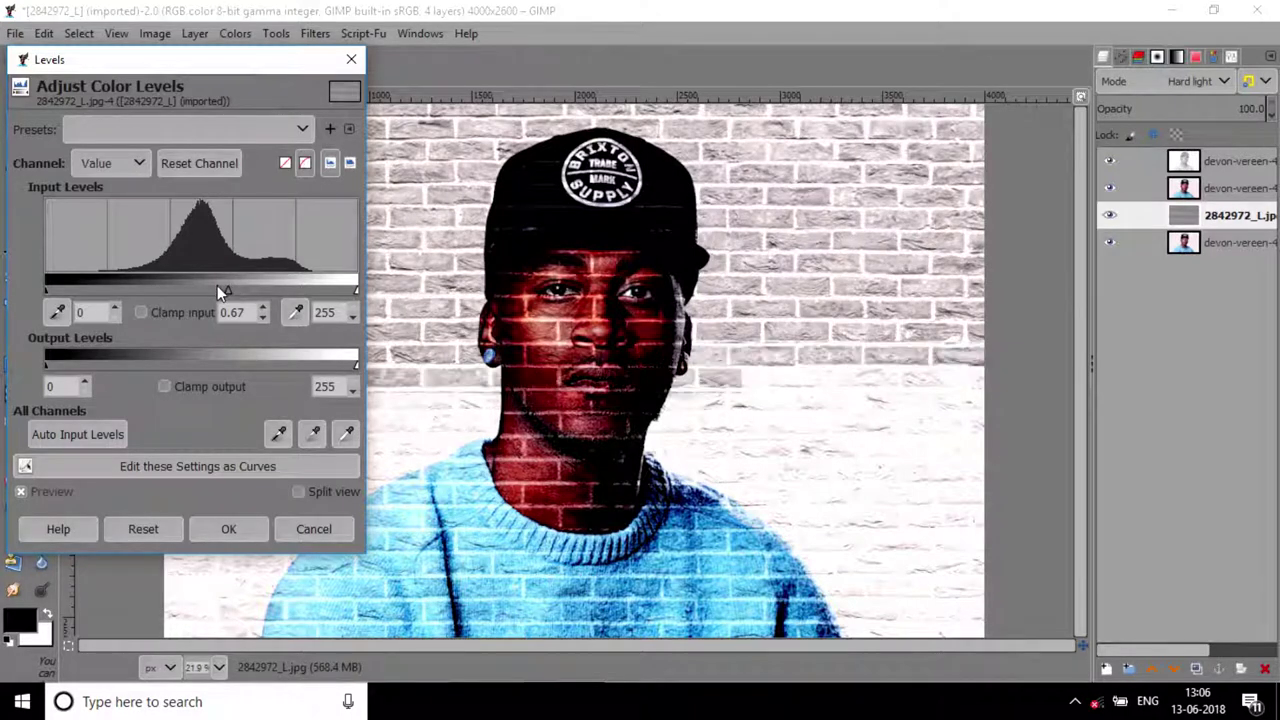
{"action": "left_click", "coordinate": [234, 520]}
{"action": "key", "text": "ctrl+shift+f"}
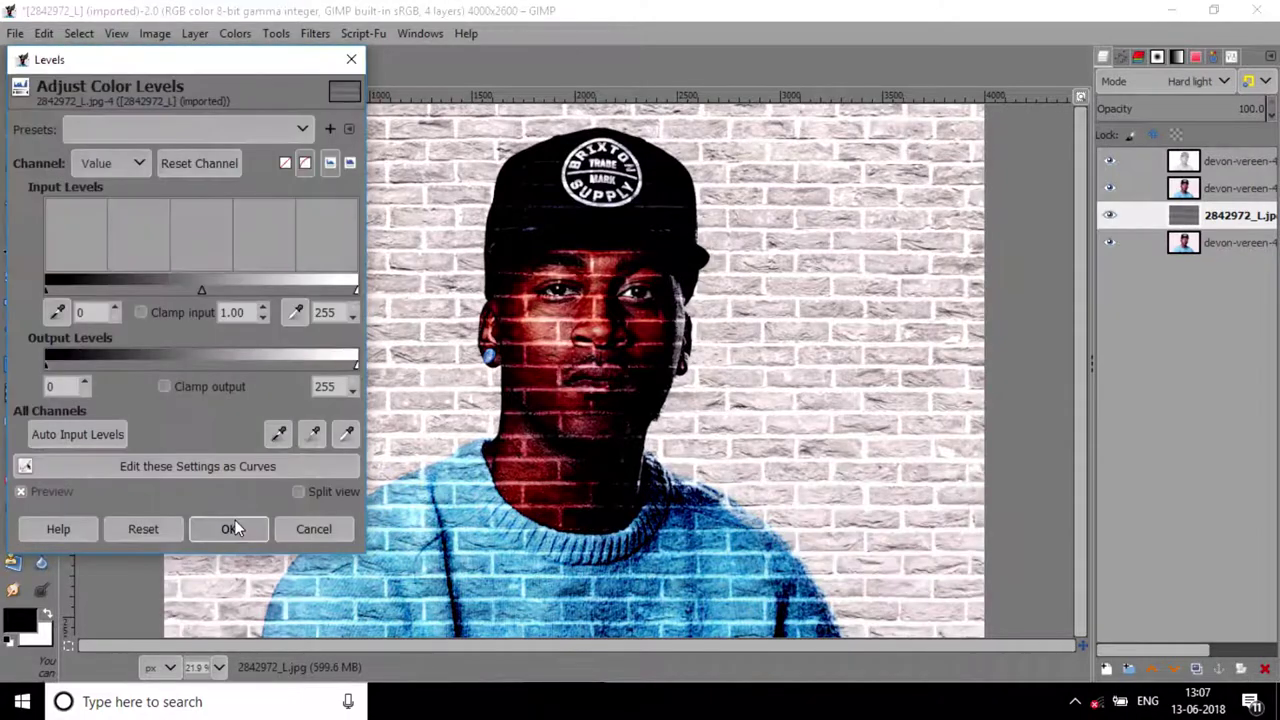
{"action": "left_click", "coordinate": [315, 532]}
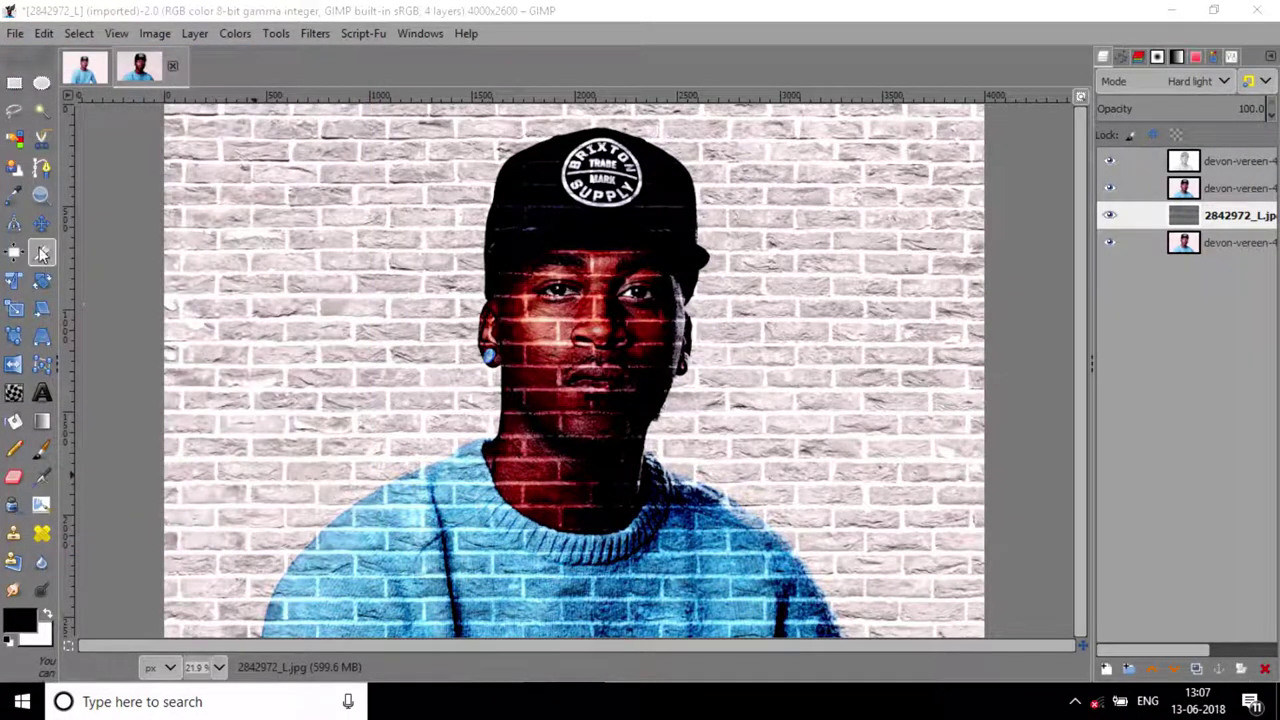
{"action": "left_click", "coordinate": [41, 254]}
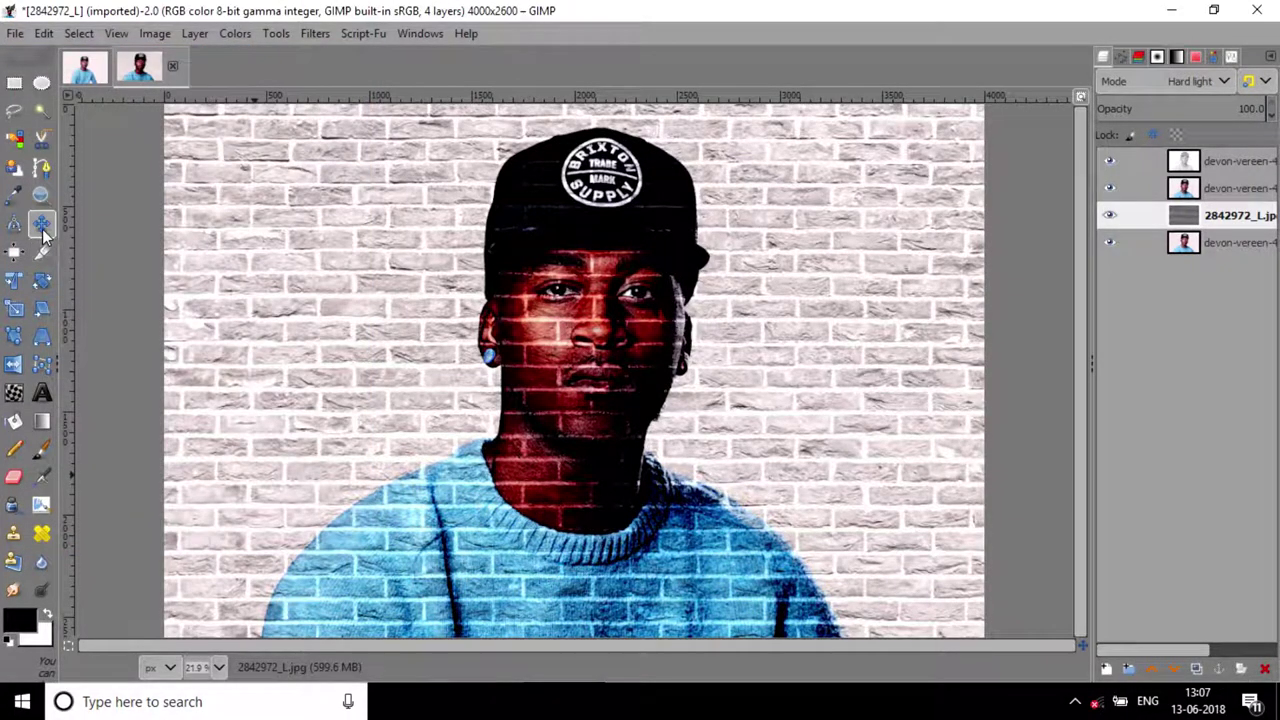
Activate the Unified Transform tool on the graffiti layer to show its handles
{"action": "left_click", "coordinate": [42, 228]}
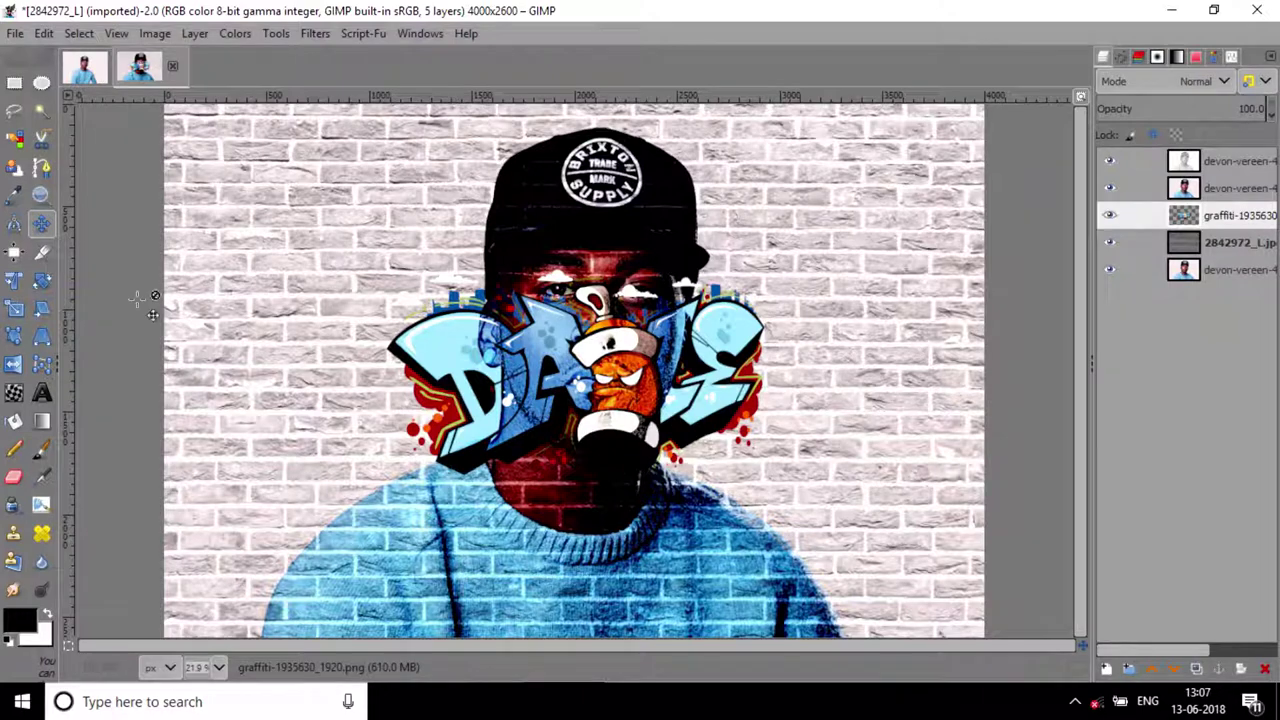
{"action": "left_click", "coordinate": [15, 289]}
{"action": "left_click", "coordinate": [606, 446]}
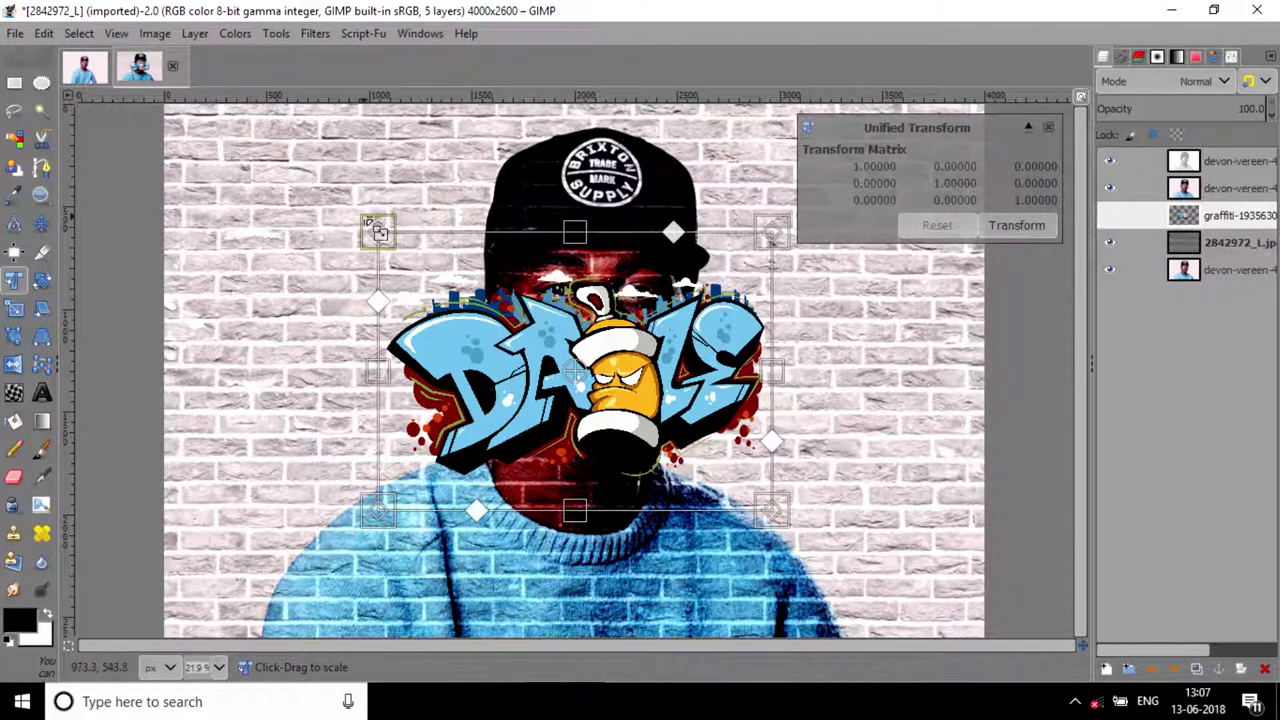
Scale, tilt, stretch and reposition the graffiti across the man's head and shoulders, then commit
{"action": "left_click_drag", "start_coordinate": [378, 232], "coordinate": [252, 148]}
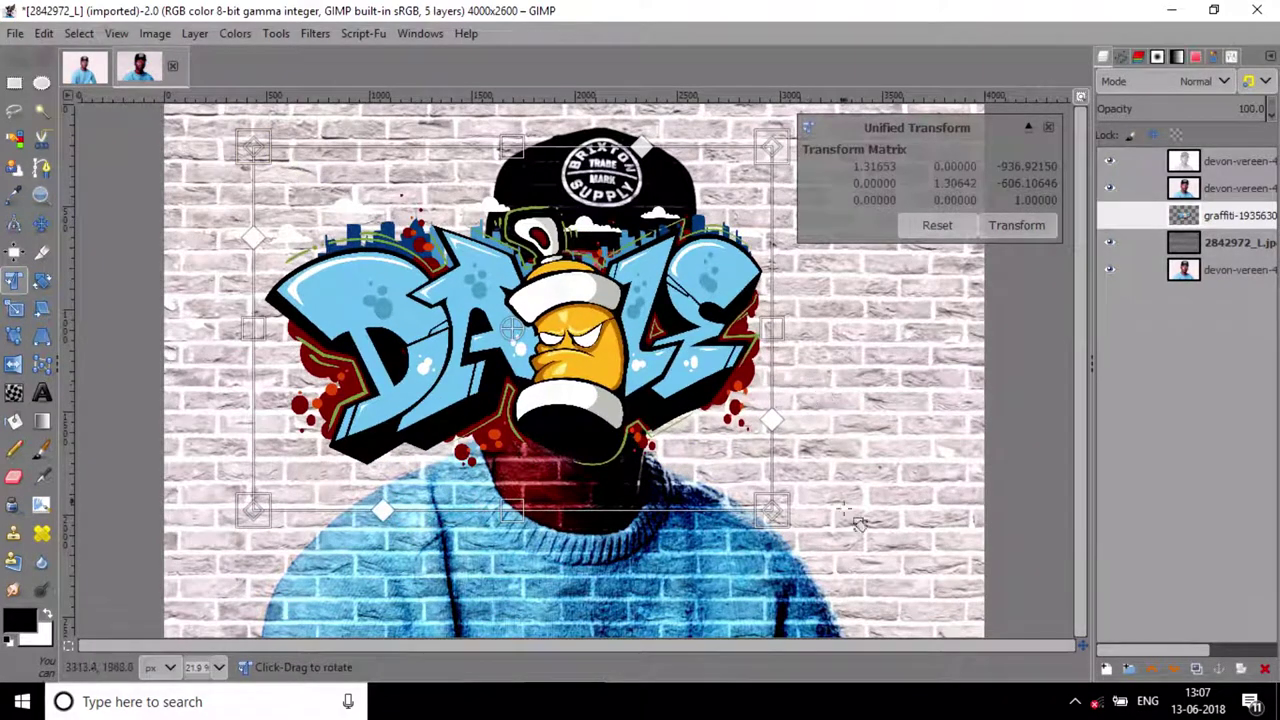
{"action": "left_click_drag", "start_coordinate": [773, 504], "coordinate": [943, 588]}
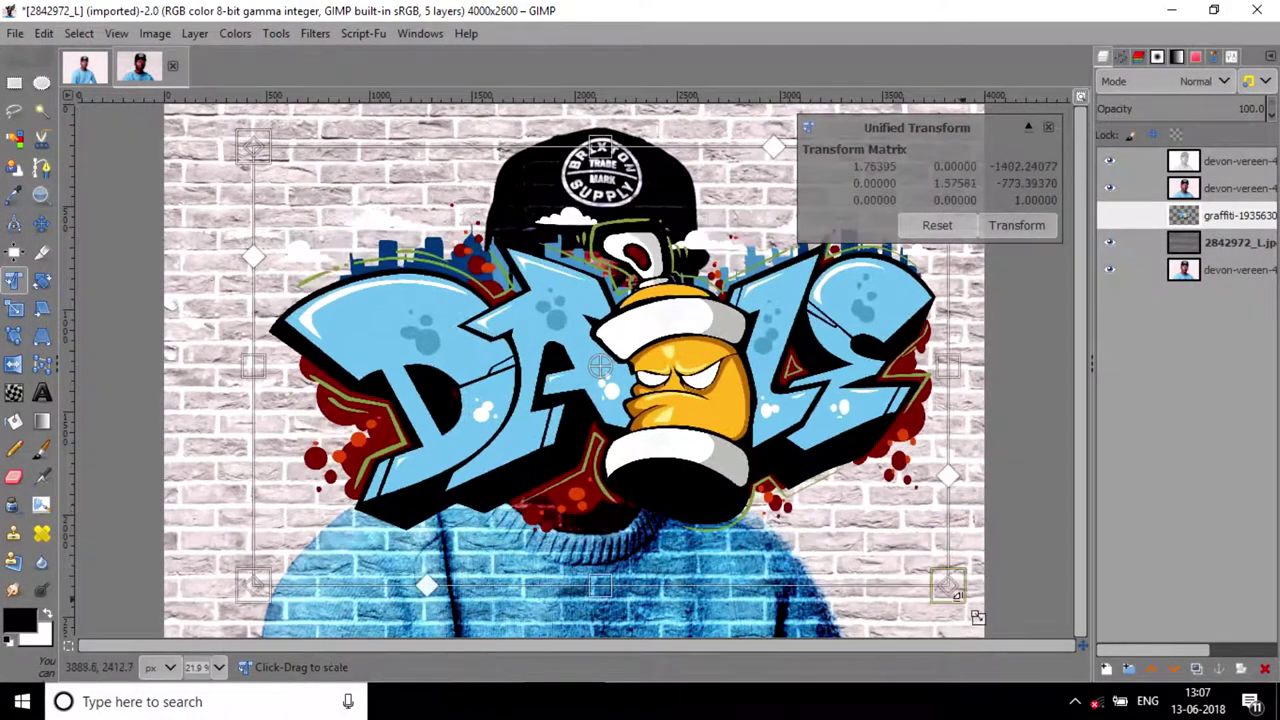
{"action": "left_click_drag", "start_coordinate": [990, 356], "coordinate": [1004, 383]}
{"action": "left_click_drag", "start_coordinate": [843, 464], "coordinate": [789, 480]}
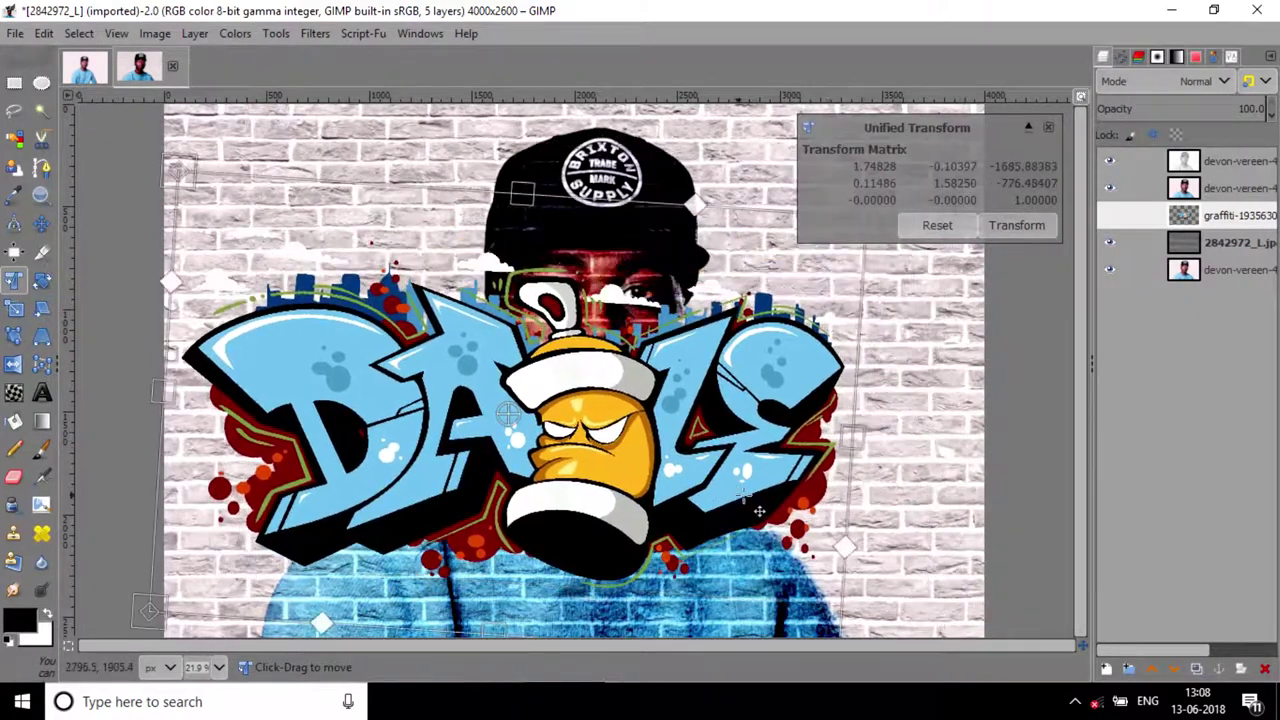
{"action": "left_click_drag", "start_coordinate": [846, 430], "coordinate": [1009, 435]}
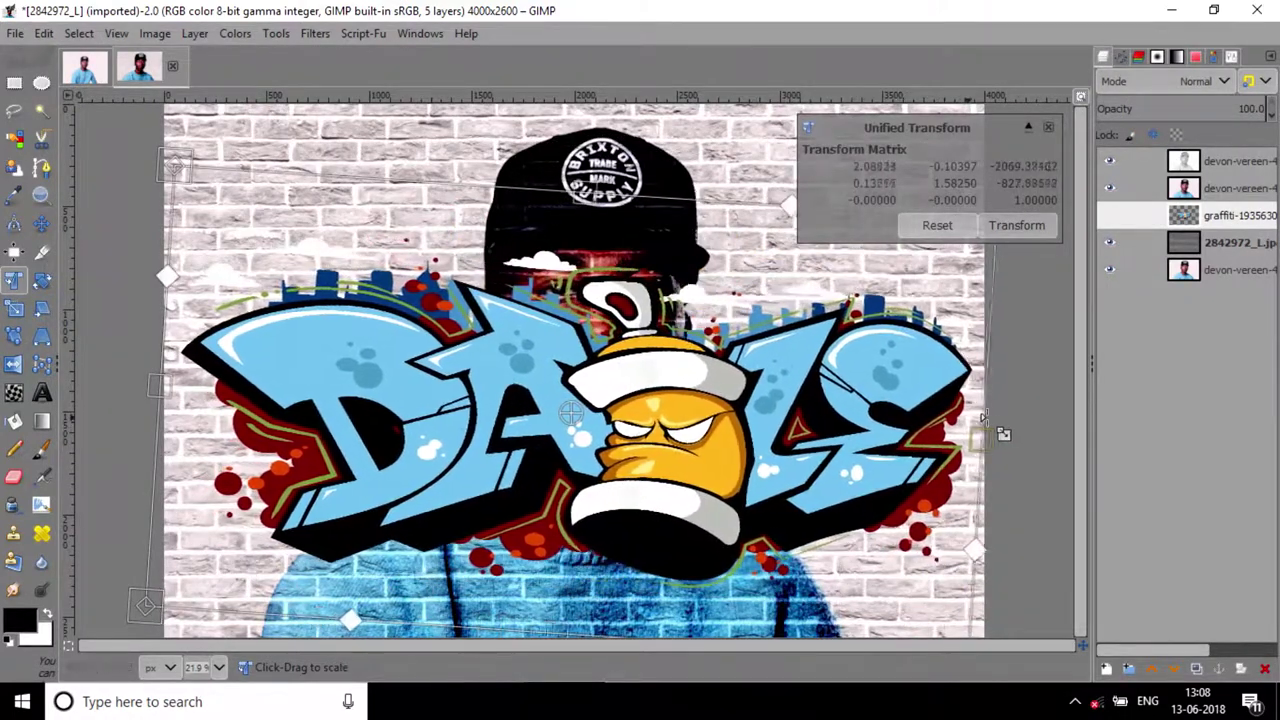
{"action": "left_click_drag", "start_coordinate": [173, 388], "coordinate": [156, 390]}
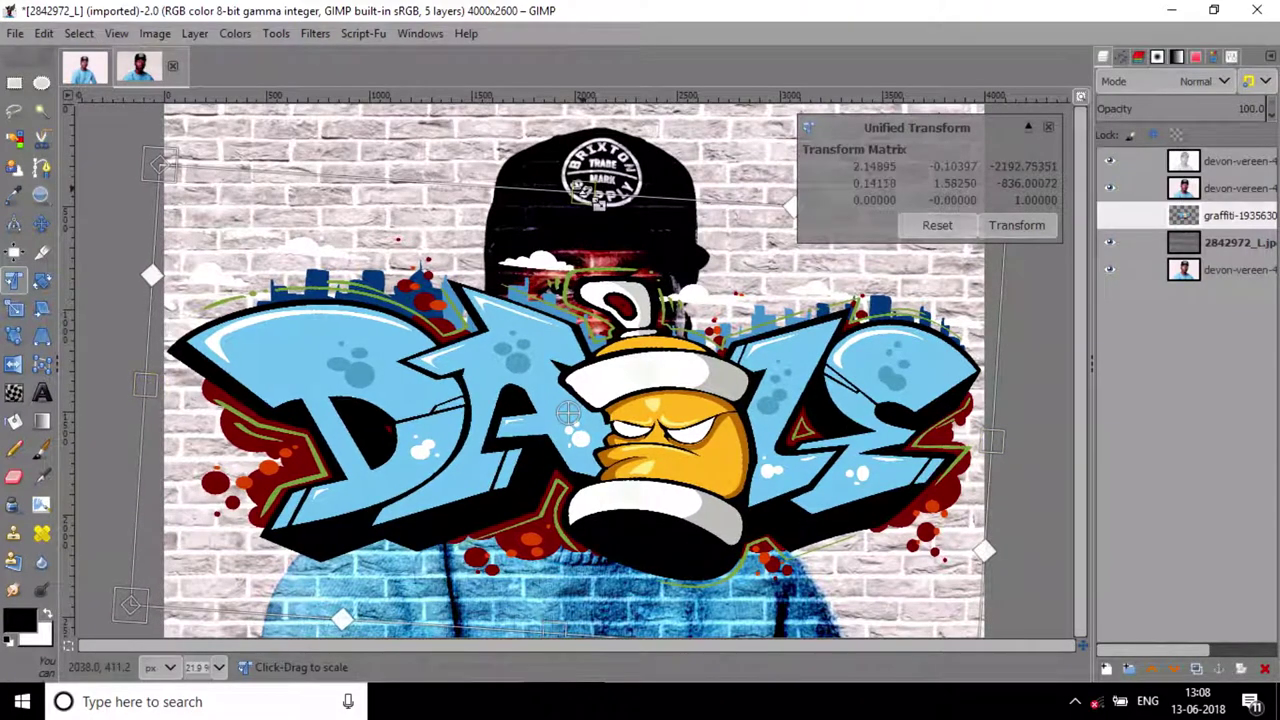
{"action": "left_click_drag", "start_coordinate": [598, 199], "coordinate": [598, 128]}
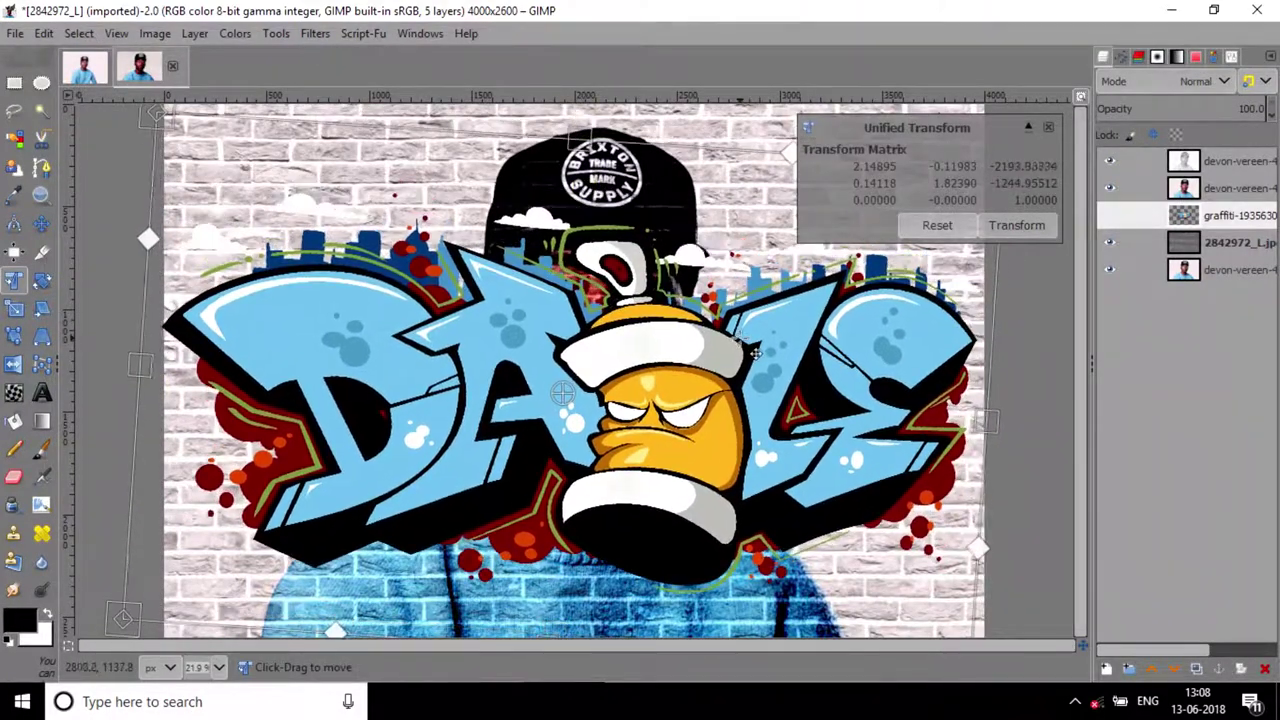
{"action": "left_click_drag", "start_coordinate": [756, 352], "coordinate": [760, 356]}
{"action": "key", "text": "Return"}
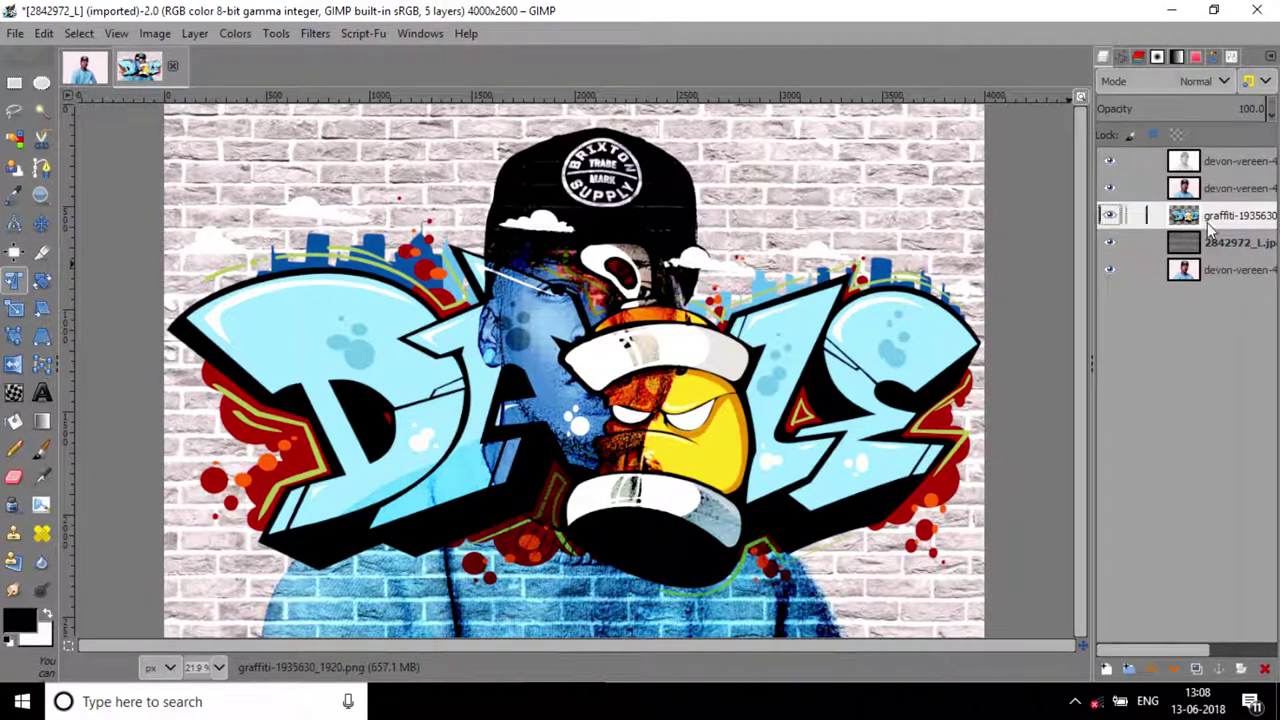
Set the graffiti layer to Overlay mode and add a hidden duplicate of it
{"action": "left_click", "coordinate": [1195, 80]}
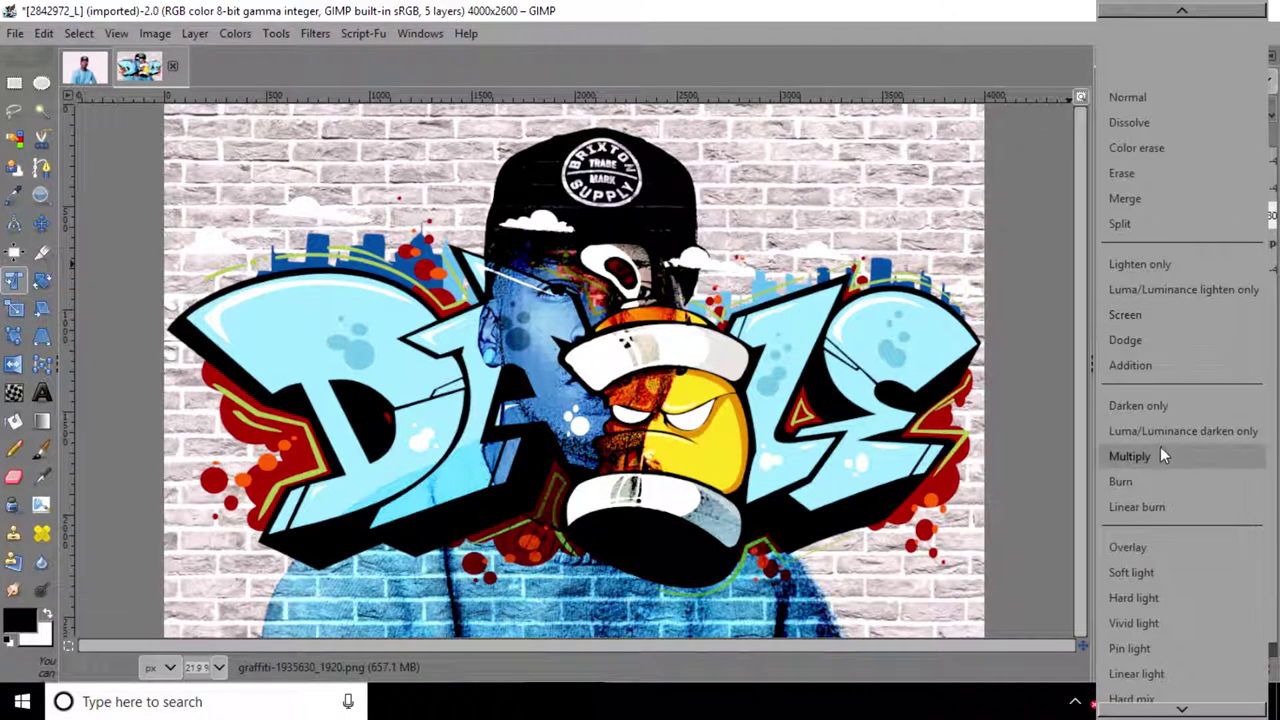
{"action": "left_click", "coordinate": [1139, 553]}
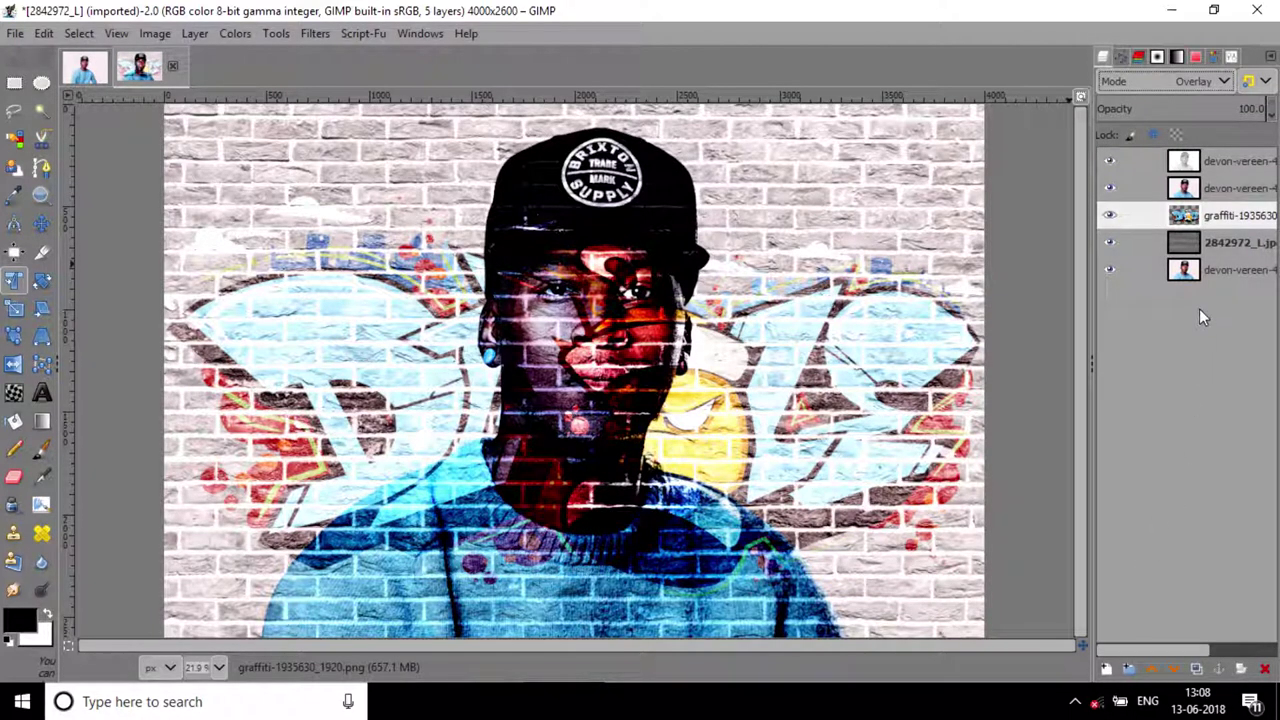
{"action": "left_click", "coordinate": [1198, 669]}
{"action": "left_click", "coordinate": [1110, 242]}
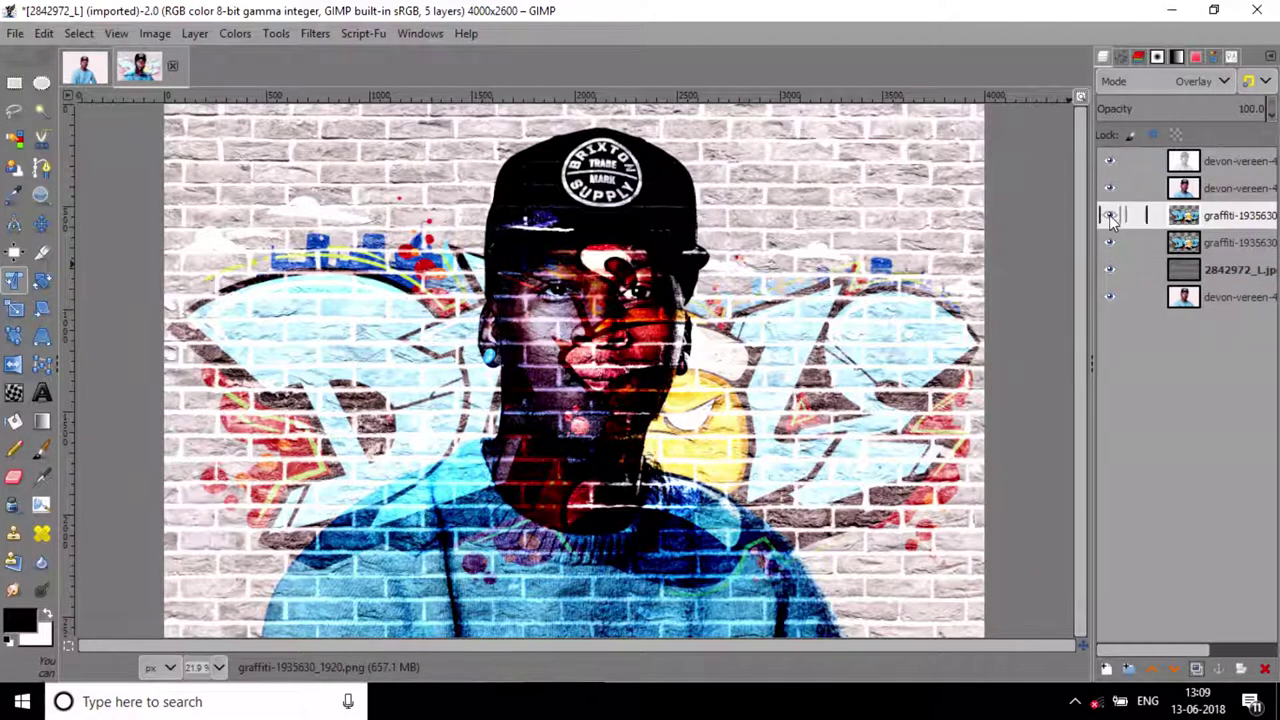
Add a white, full-opacity layer mask to the graffiti layer and select the Paintbrush
{"action": "right_click", "coordinate": [1212, 242]}
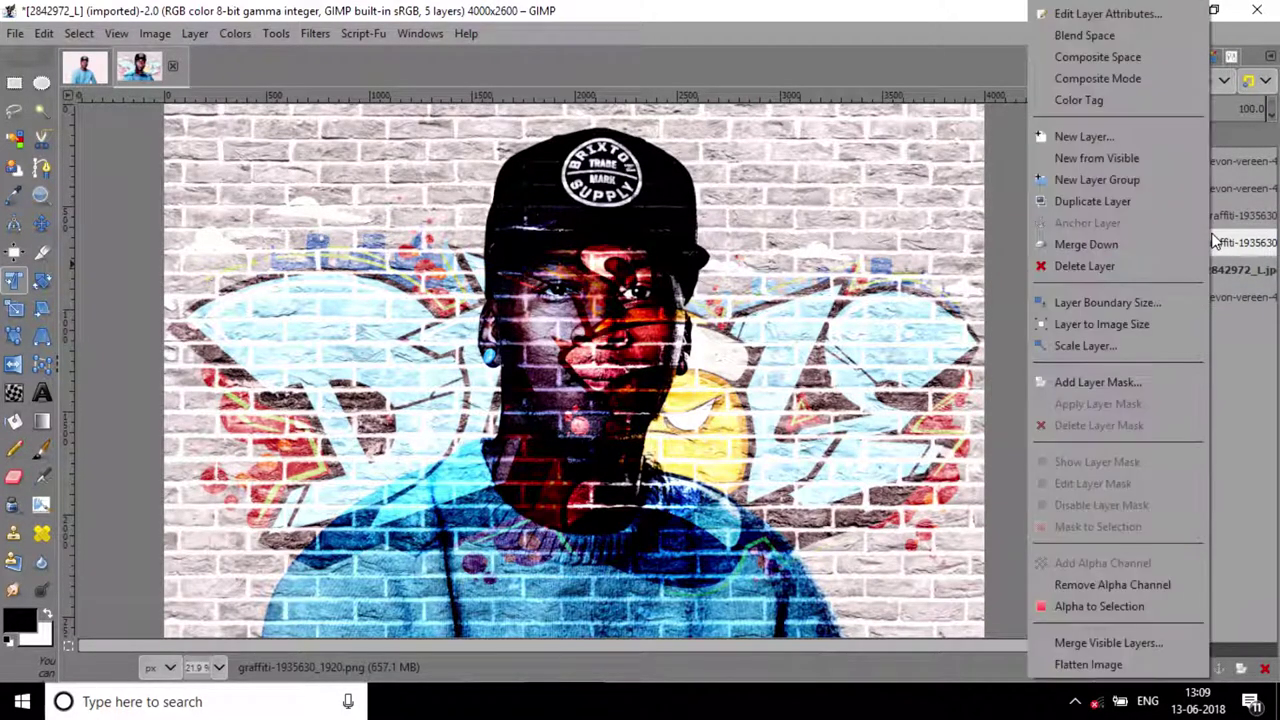
{"action": "left_click", "coordinate": [1136, 385]}
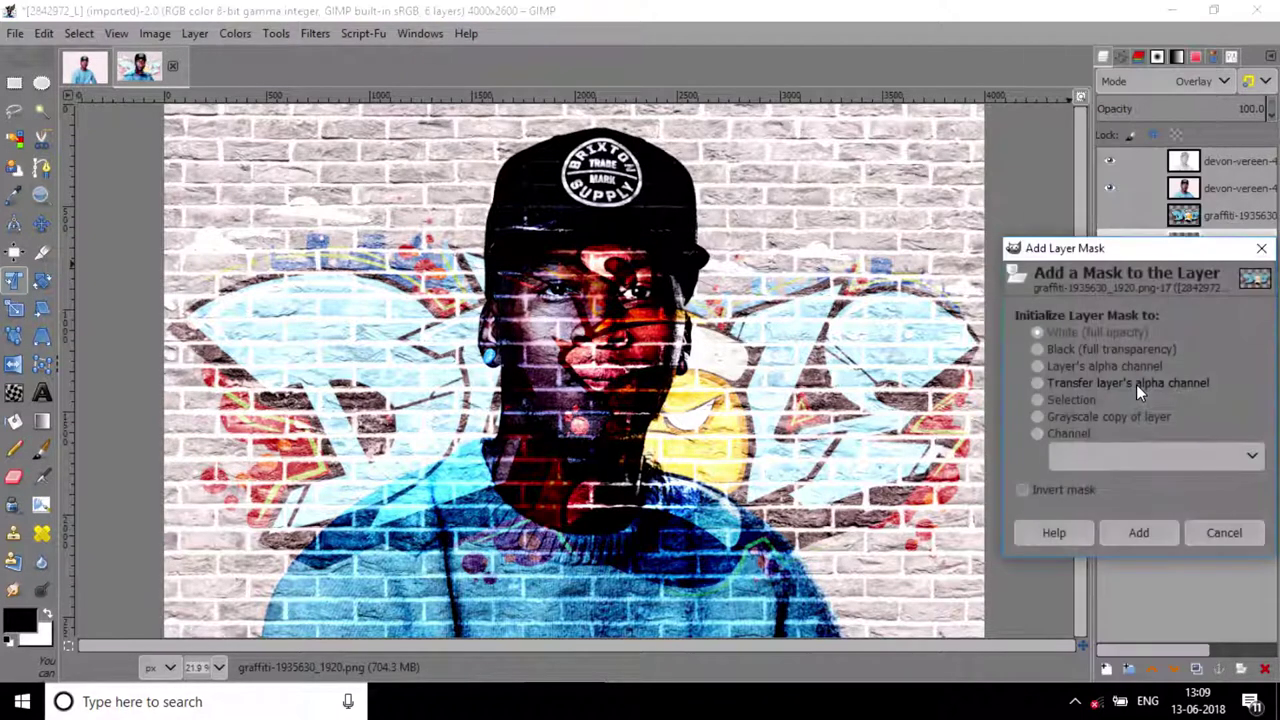
{"action": "left_click", "coordinate": [1140, 526]}
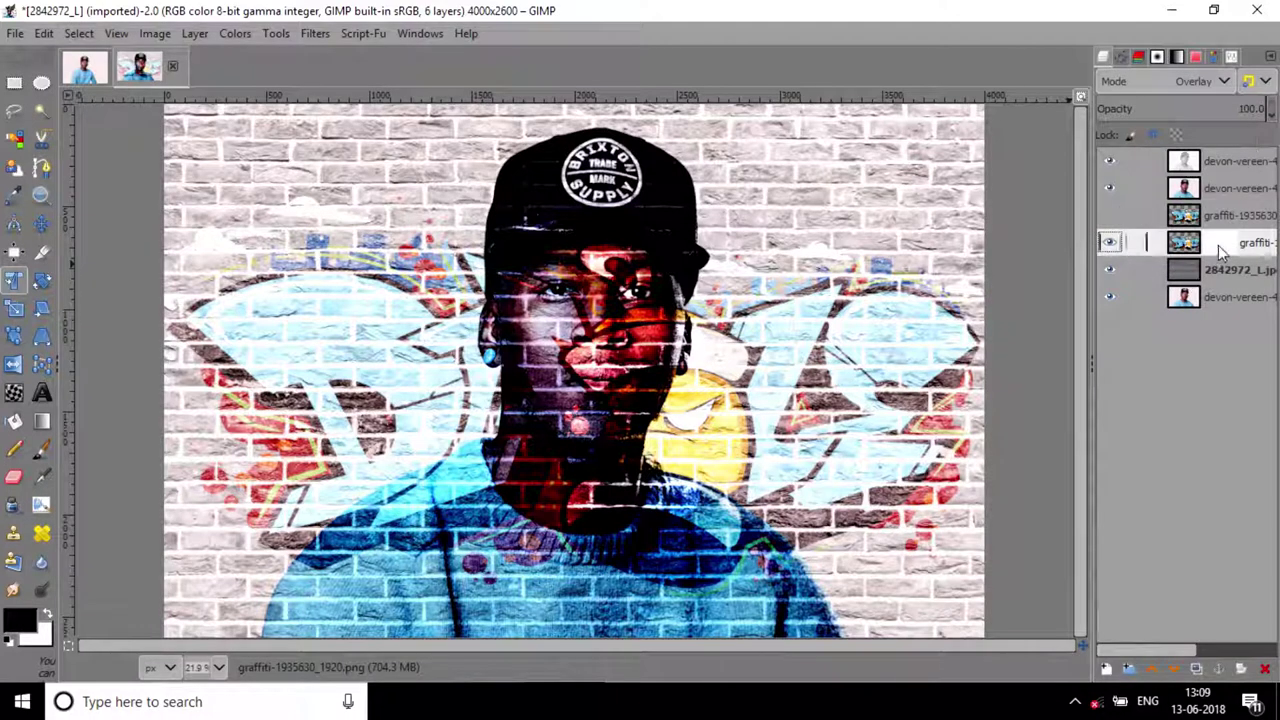
{"action": "left_click", "coordinate": [41, 451]}
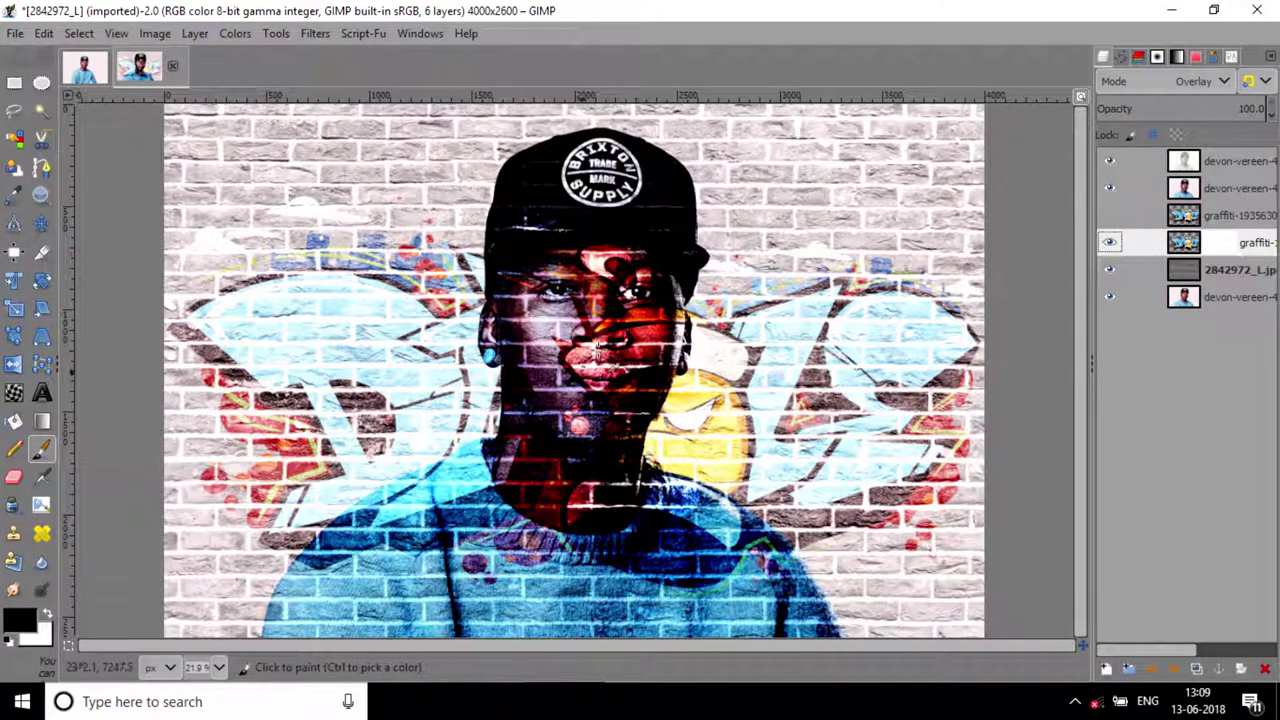
Set the paintbrush to size 297.12 with hardness 59.1
{"action": "left_click", "coordinate": [1230, 58]}
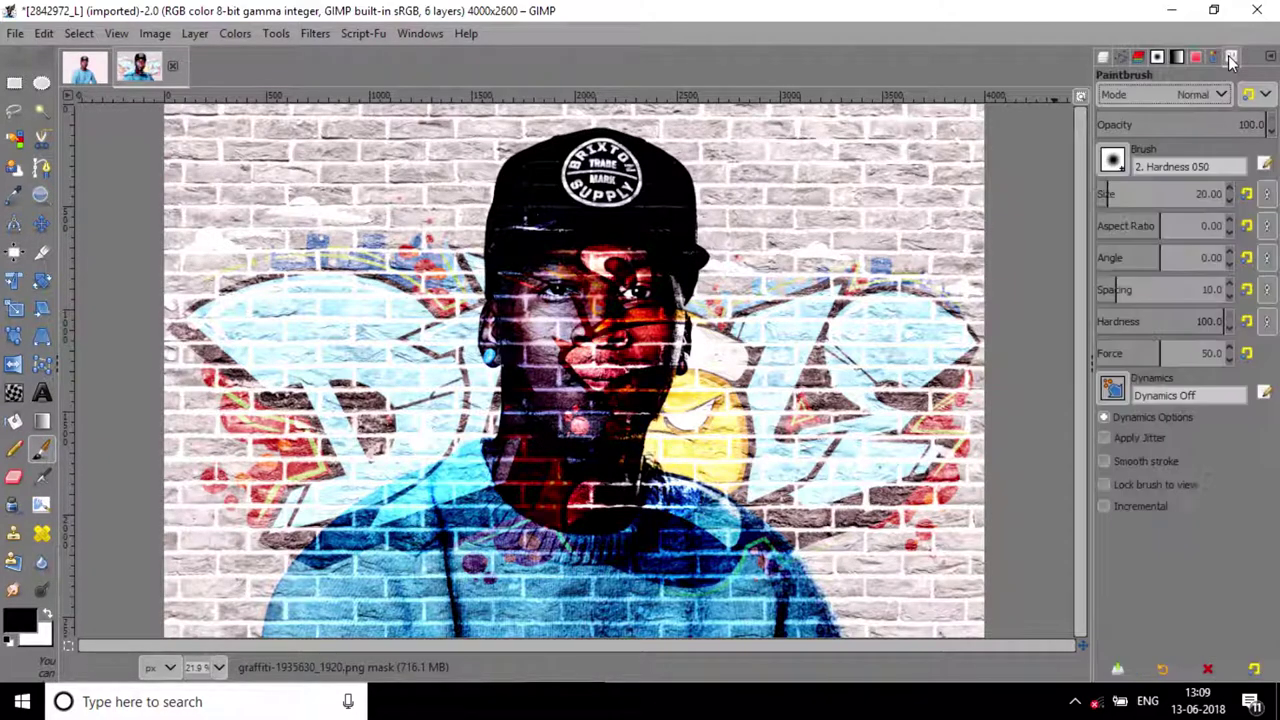
{"action": "left_click", "coordinate": [1128, 192]}
{"action": "left_click", "coordinate": [1172, 318]}
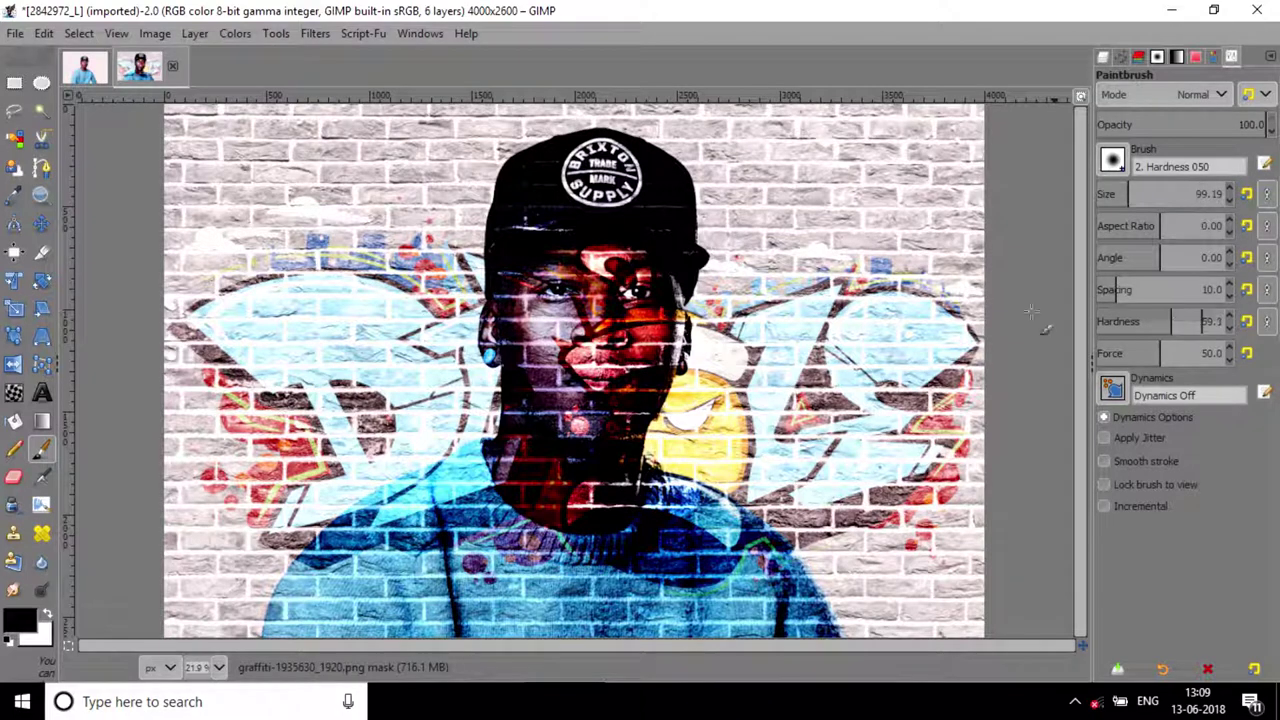
{"action": "left_click_drag", "start_coordinate": [1130, 192], "coordinate": [1190, 192]}
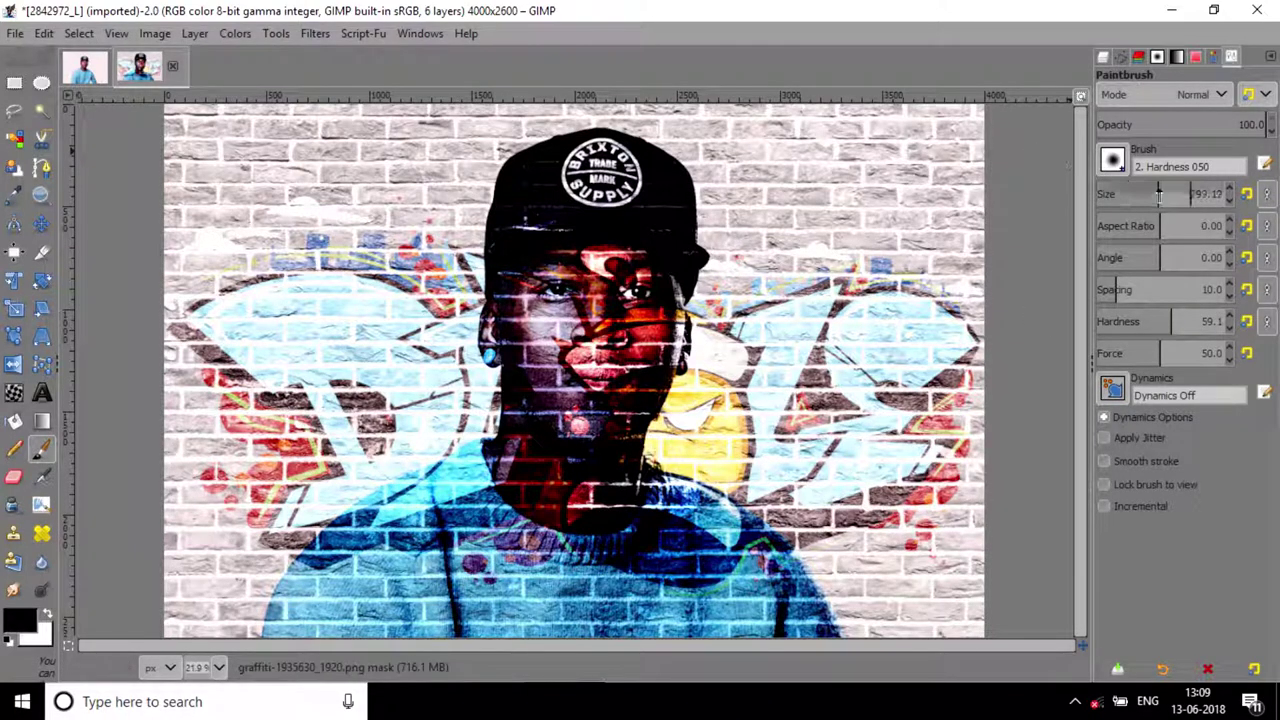
Paint black on the mask over the face, mouth, neck and sweater
{"action": "mouse_move", "coordinate": [551, 296]}
{"action": "left_mouse_down"}
{"action": "mouse_move", "coordinate": [532, 245]}
{"action": "mouse_move", "coordinate": [529, 365]}
{"action": "left_mouse_up"}
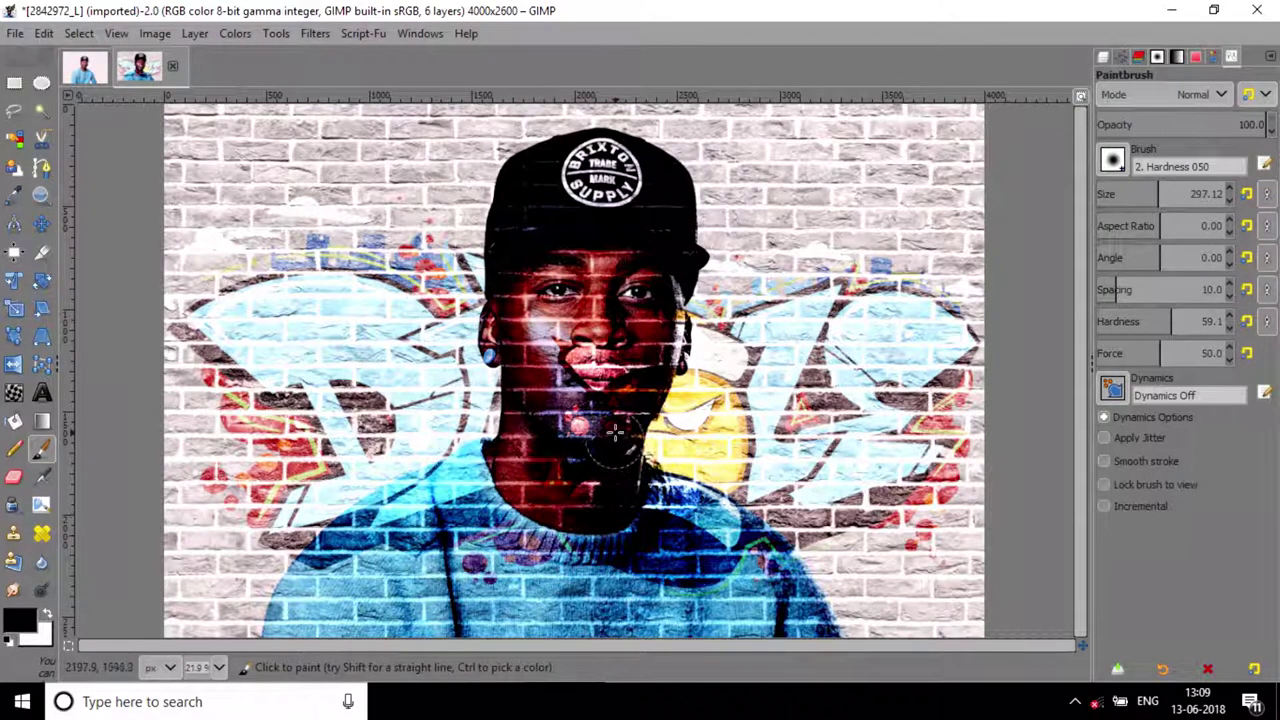
{"action": "left_click_drag", "start_coordinate": [619, 357], "coordinate": [524, 330]}
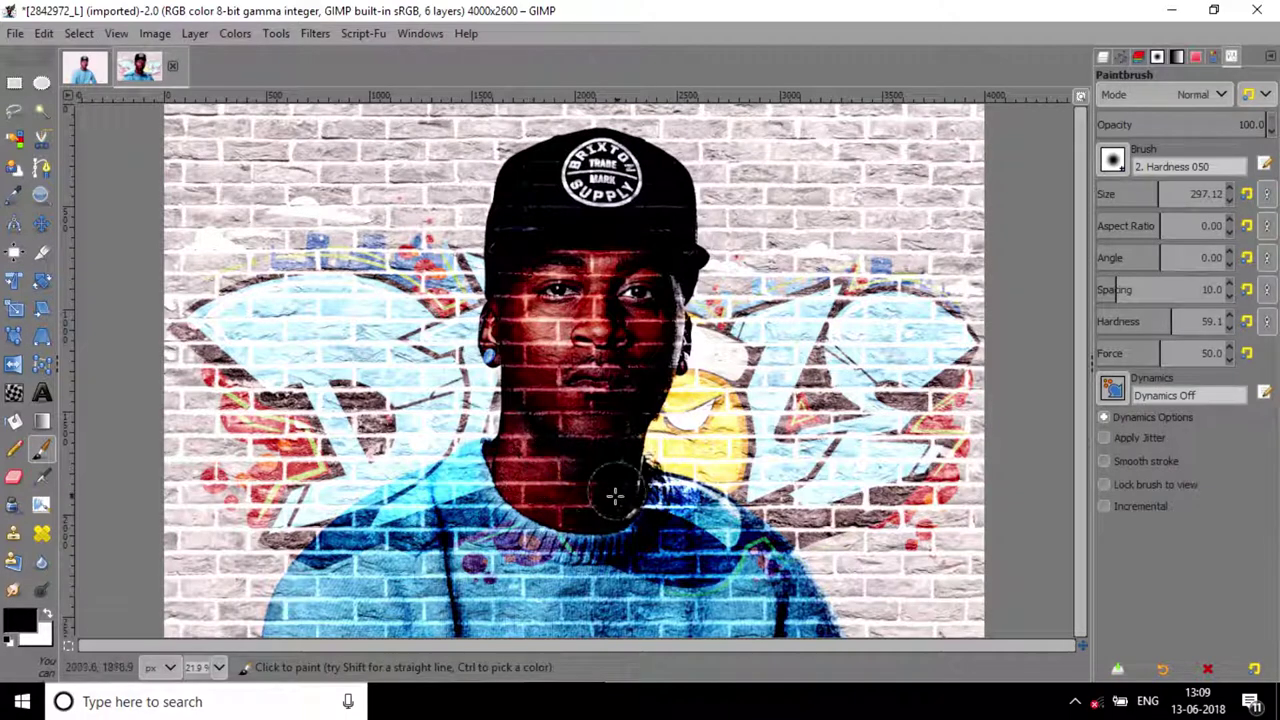
{"action": "mouse_move", "coordinate": [531, 470]}
{"action": "left_mouse_down"}
{"action": "mouse_move", "coordinate": [470, 540]}
{"action": "mouse_move", "coordinate": [384, 548]}
{"action": "mouse_move", "coordinate": [483, 565]}
{"action": "left_mouse_up"}
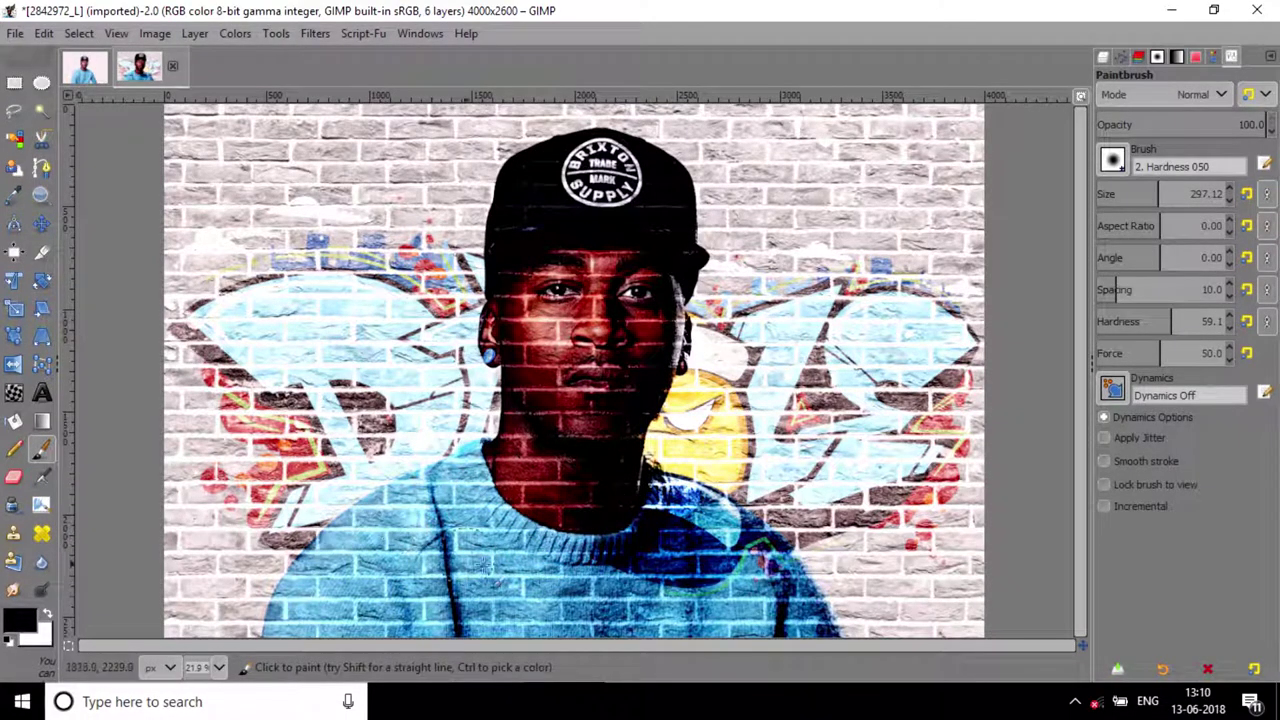
{"action": "left_click_drag", "start_coordinate": [763, 585], "coordinate": [788, 590]}
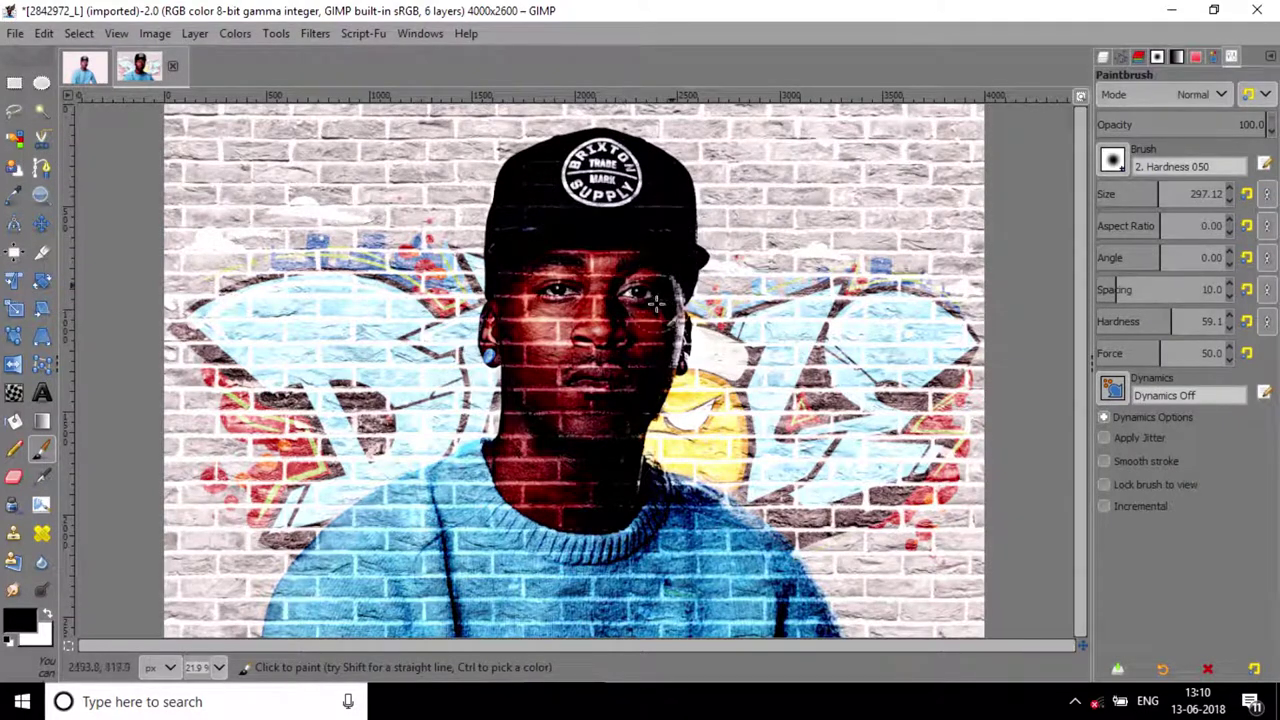
Delete the hidden graffiti copy layer from the Layers panel
{"action": "key", "text": "ctrl+l"}
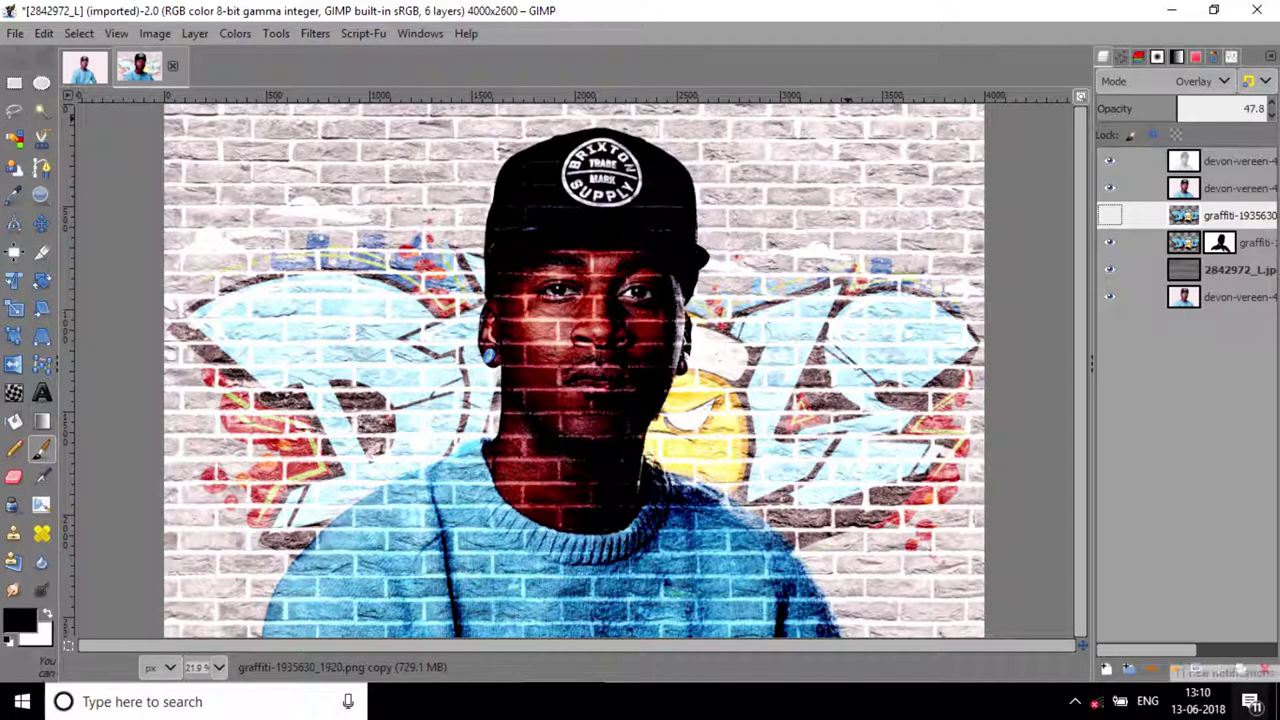
{"action": "left_click", "coordinate": [1218, 668]}
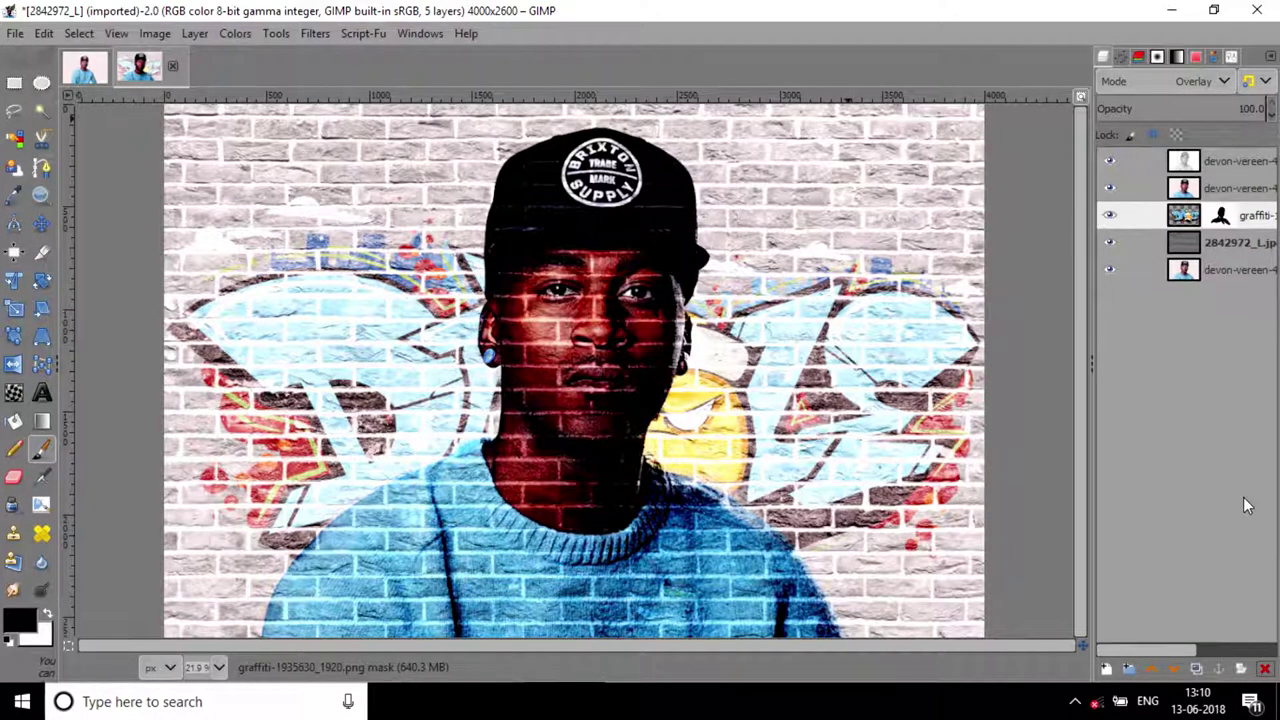